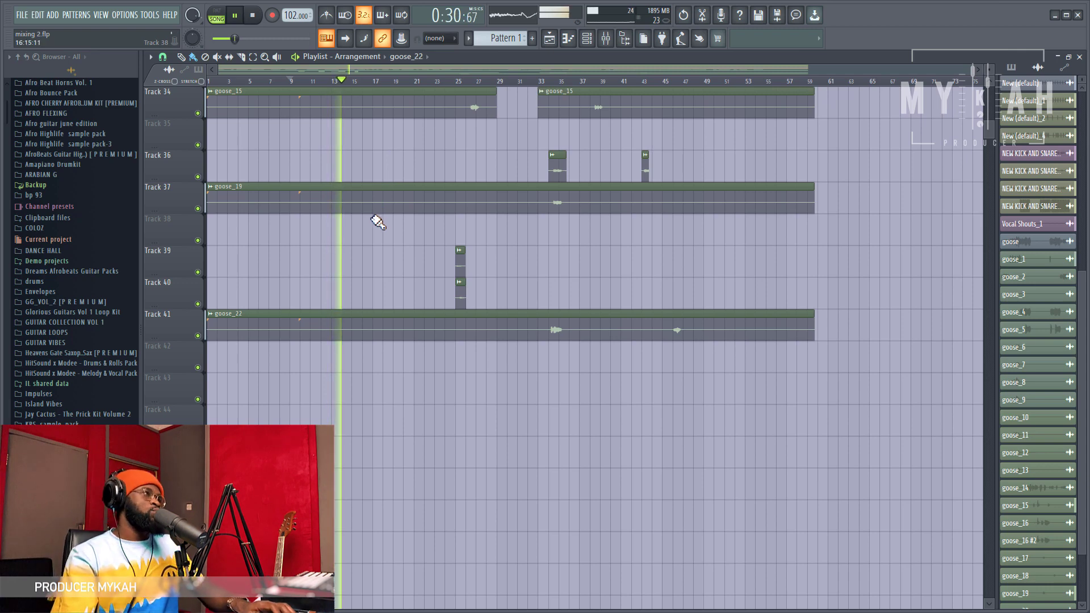
# Step: Review the playlist from the drum tracks down to the vocal clips on Track 41 during playback
pyautogui.scroll(8, 390, 241)
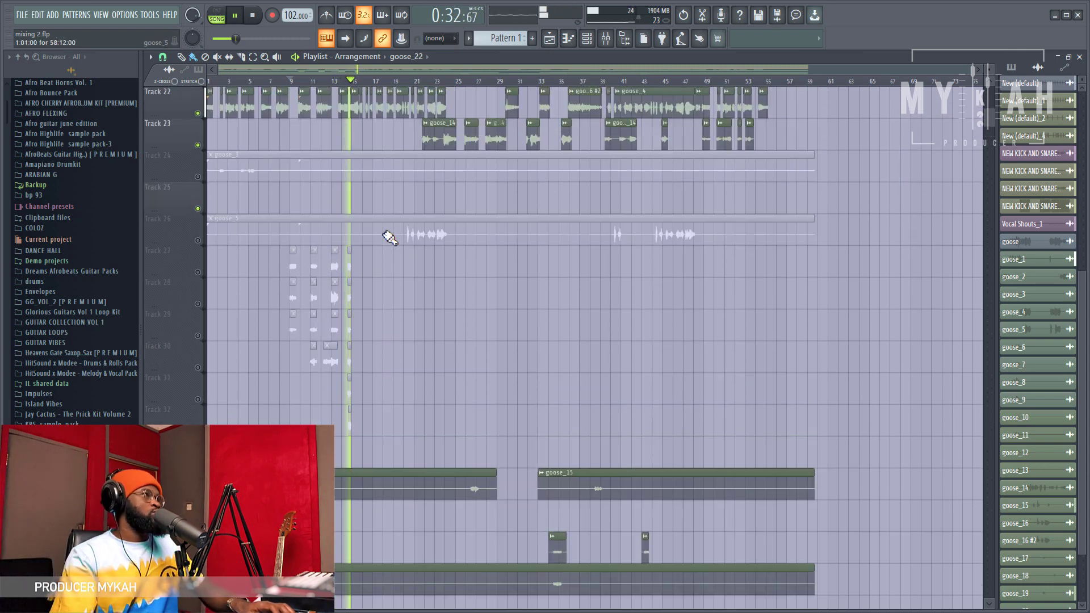
pyautogui.scroll(3, 390, 240)
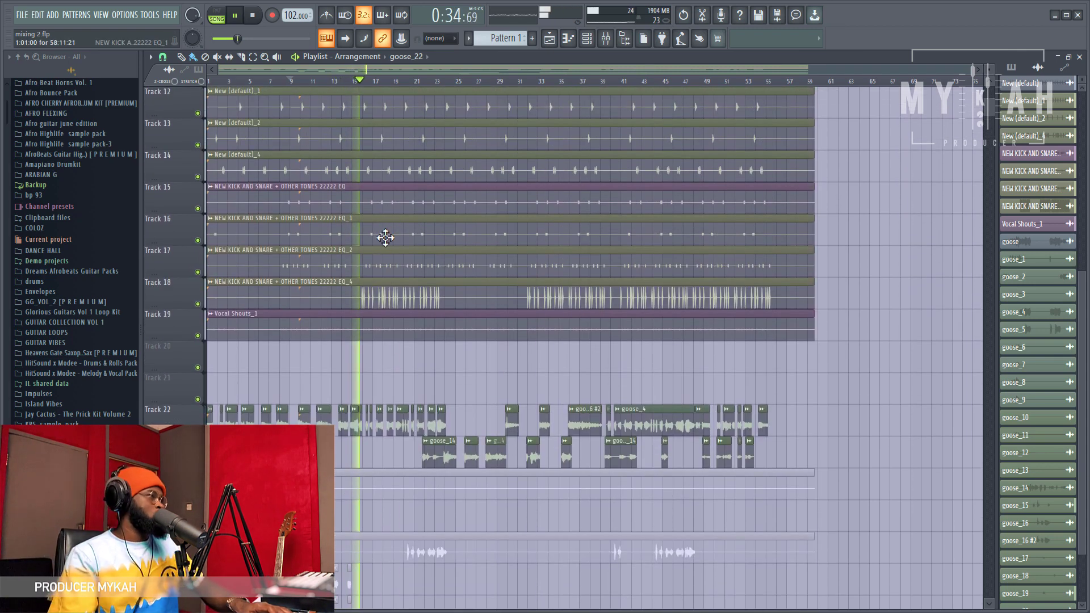
pyautogui.scroll(-8, 434, 319)
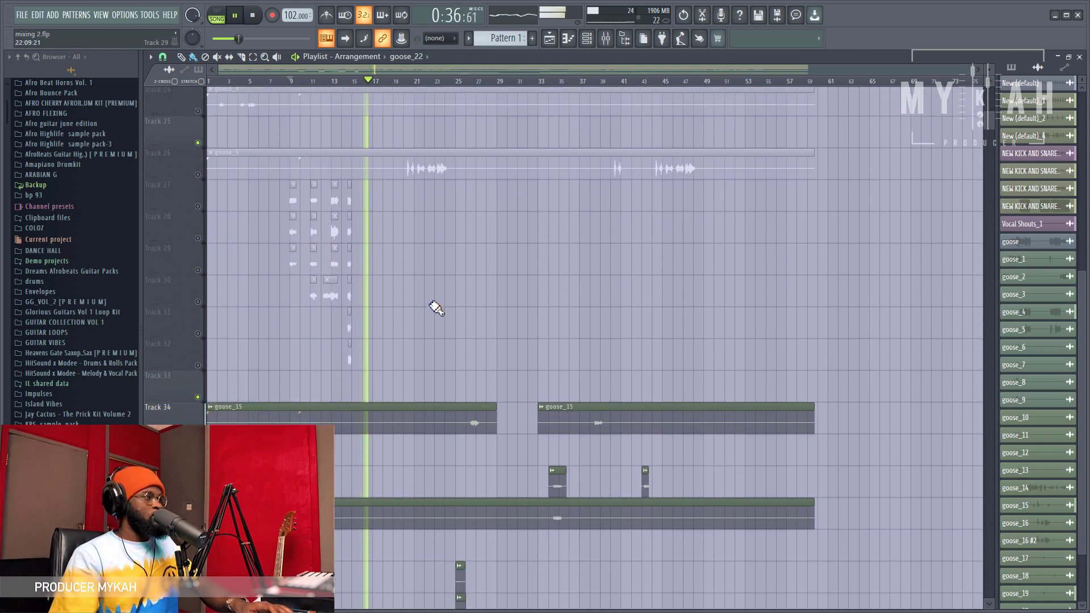
pyautogui.scroll(-7, 438, 306)
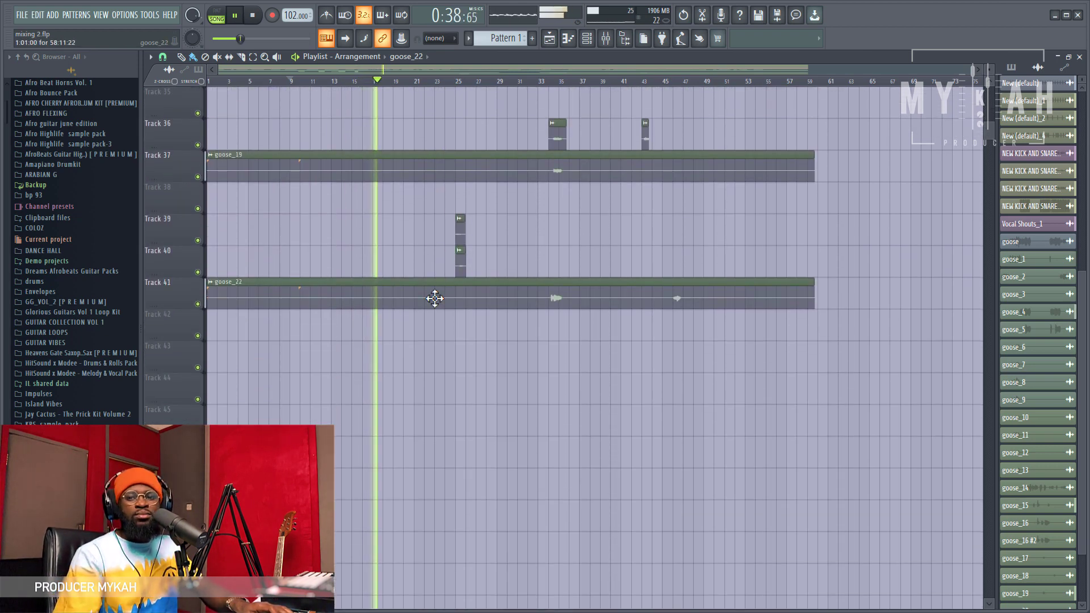
pyautogui.scroll(-3, 442, 304)
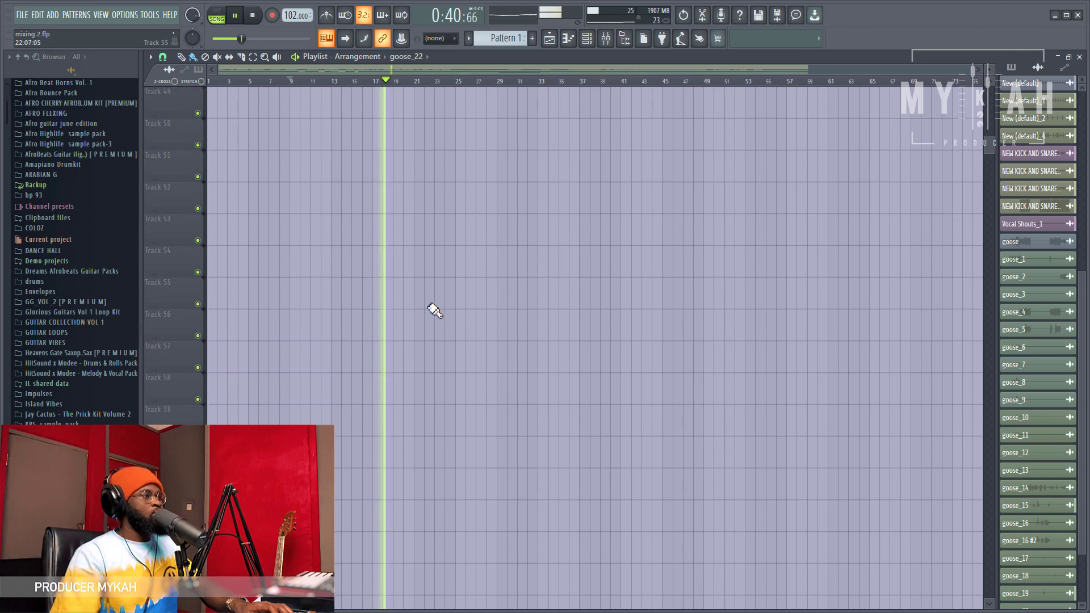
pyautogui.scroll(13, 436, 311)
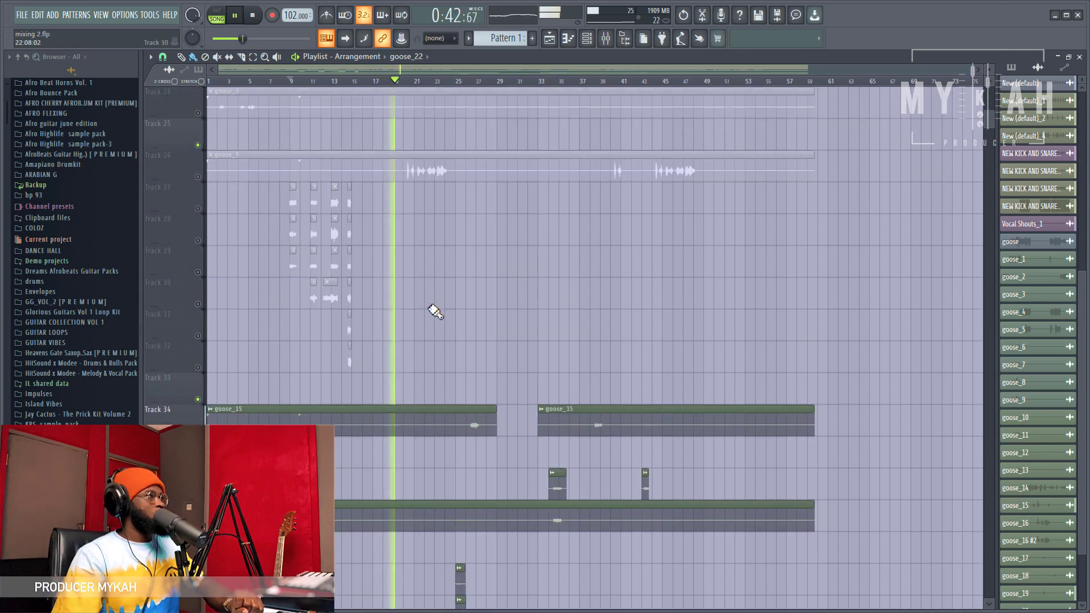
pyautogui.scroll(1, 434, 306)
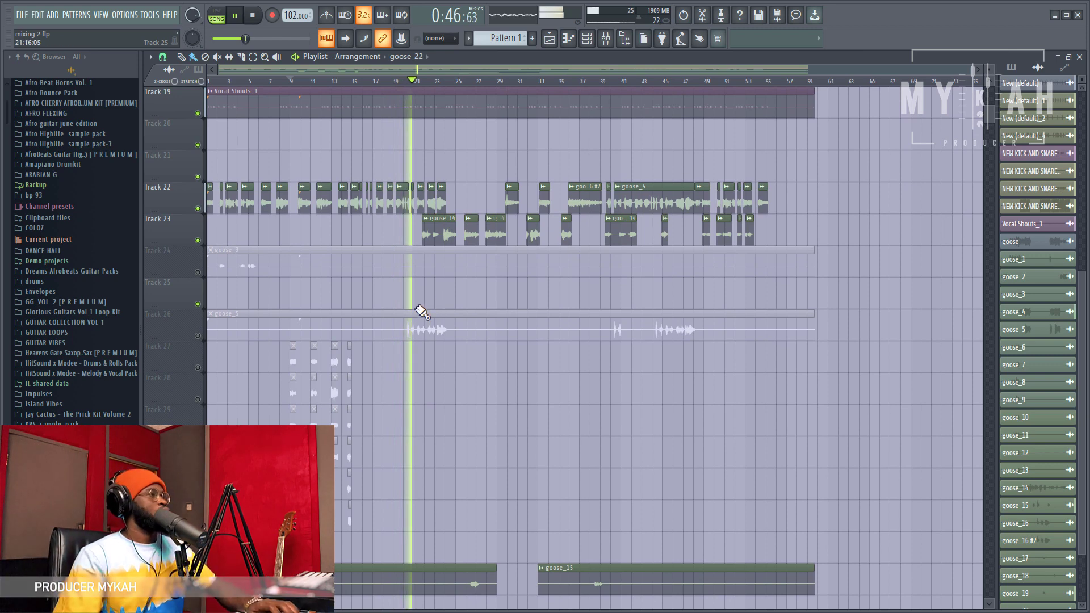
pyautogui.scroll(5, 289, 91)
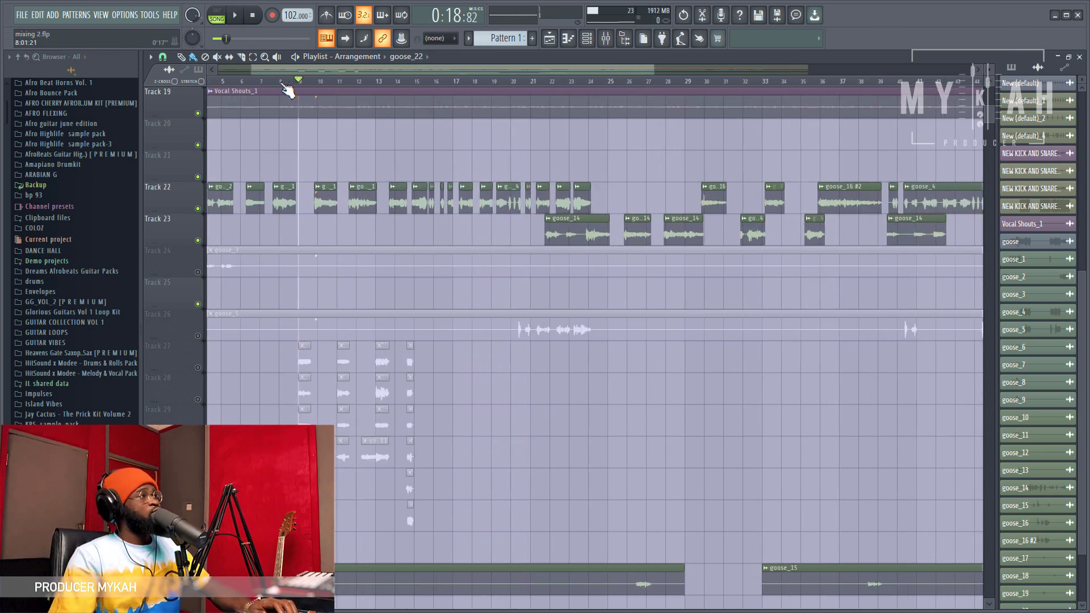
# Step: Solo Track 27, add Tracks 28 and 29, and play the stacked backing vocals from bar 9
pyautogui.rightClick(198, 367)
pyautogui.click(198, 400)
pyautogui.press('space')
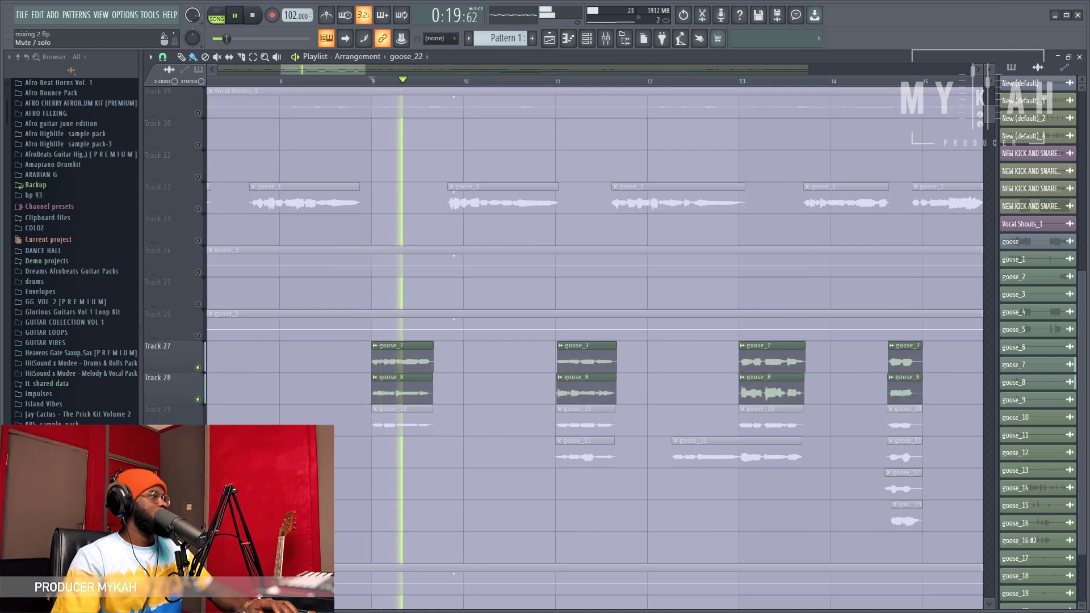
pyautogui.click(198, 430)
pyautogui.press('space')
# Step: Solo Tracks 27, 28 and 29 one at a time to audition them, and play Tracks 28 and 29 together
pyautogui.rightClick(197, 368)
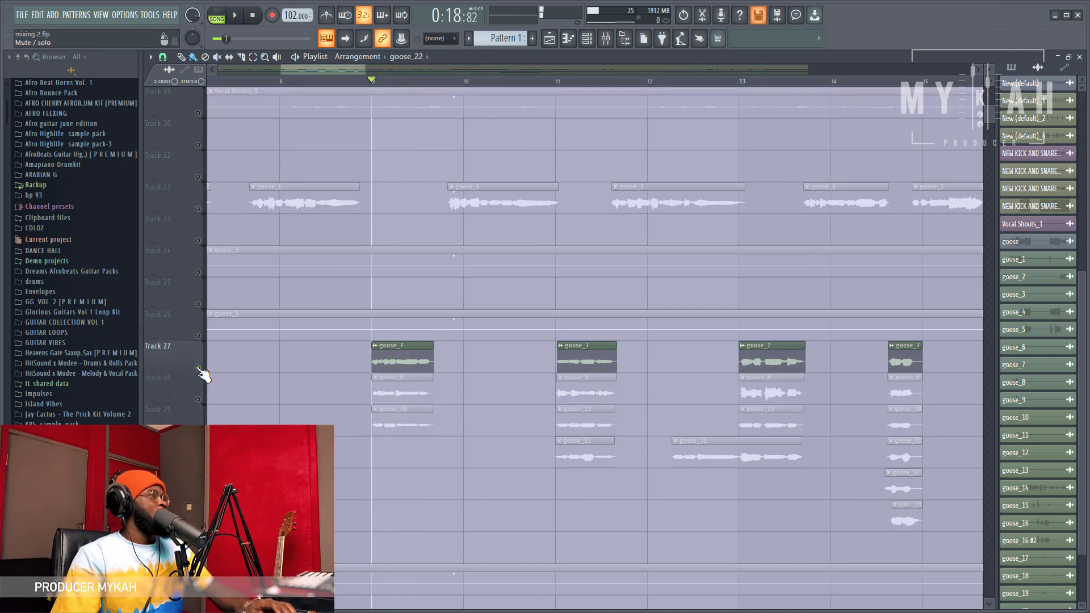
pyautogui.rightClick(198, 400)
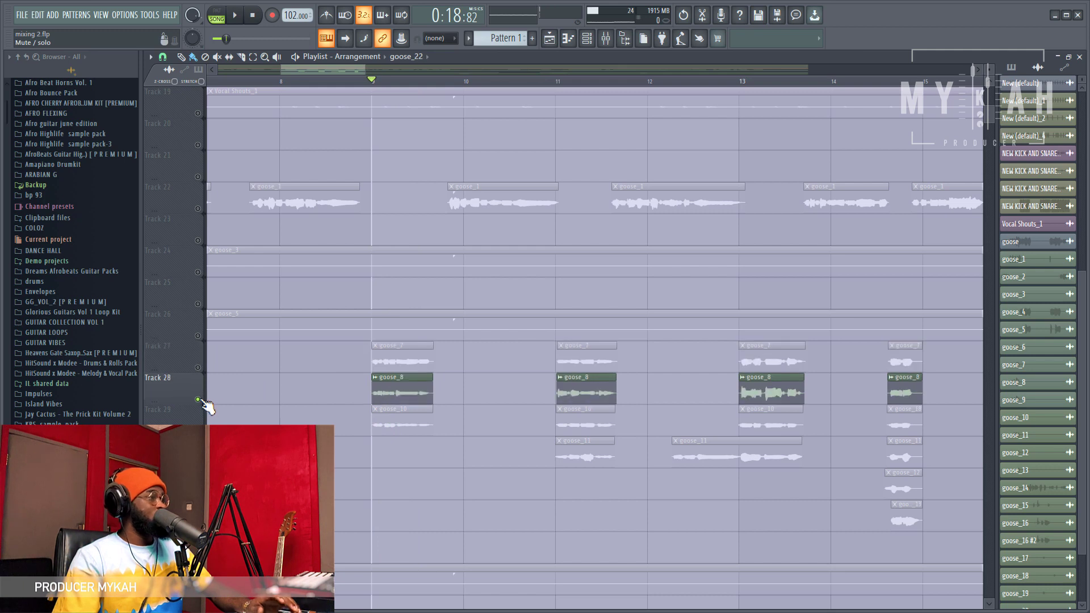
pyautogui.press('space')
pyautogui.press('space')
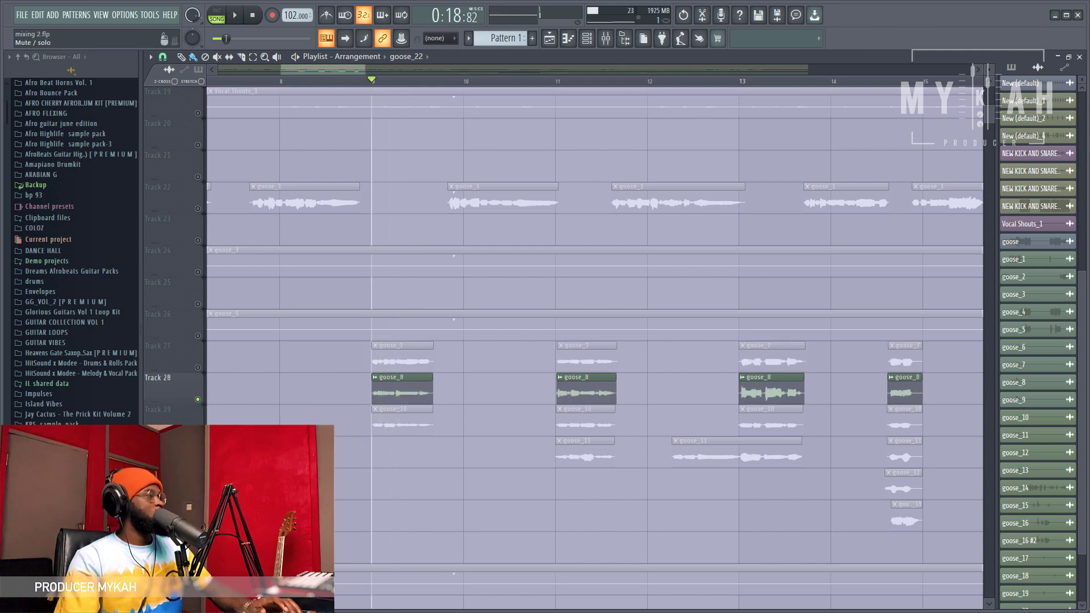
pyautogui.rightClick(197, 431)
pyautogui.press('space')
pyautogui.press('space')
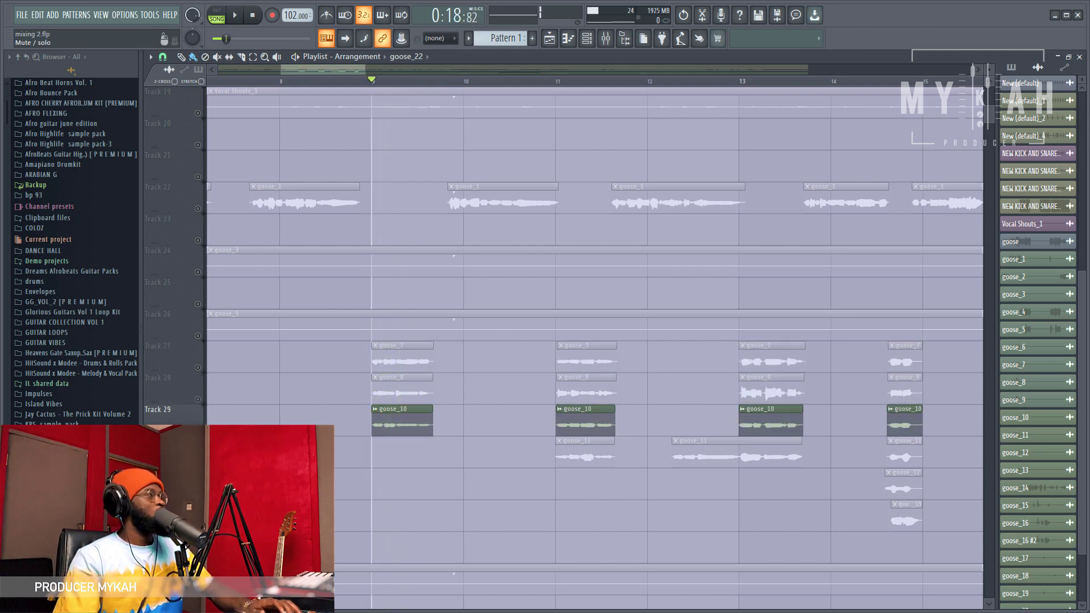
pyautogui.click(198, 399)
pyautogui.press('space')
pyautogui.press('space')
# Step: Solo Track 28, unmute Track 27 alongside it, and play the two backing vocals together
pyautogui.rightClick(198, 400)
pyautogui.press('space')
pyautogui.press('space')
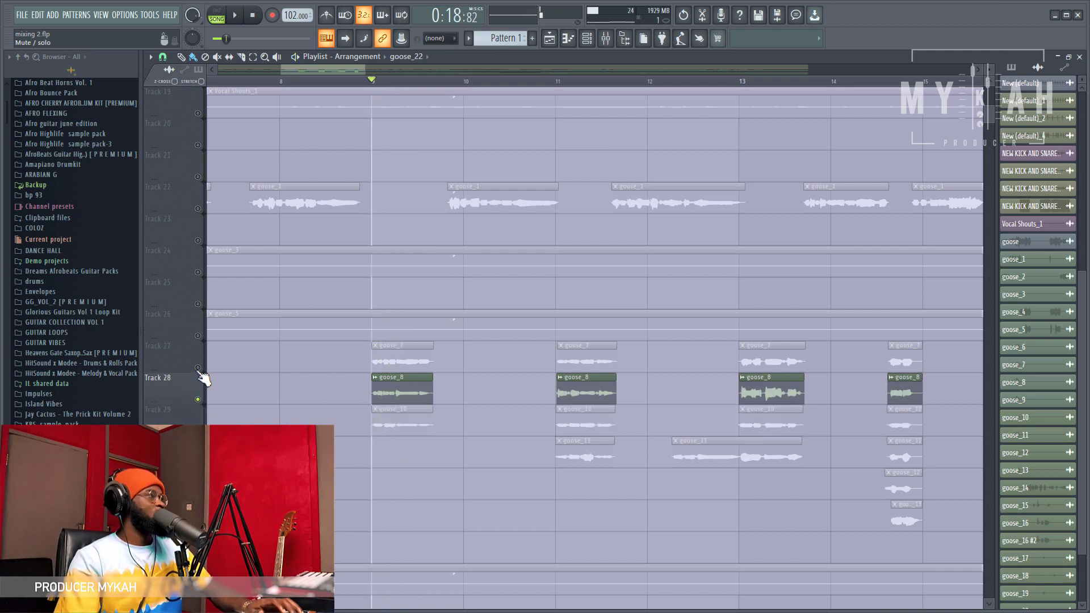
pyautogui.click(198, 367)
pyautogui.press('space')
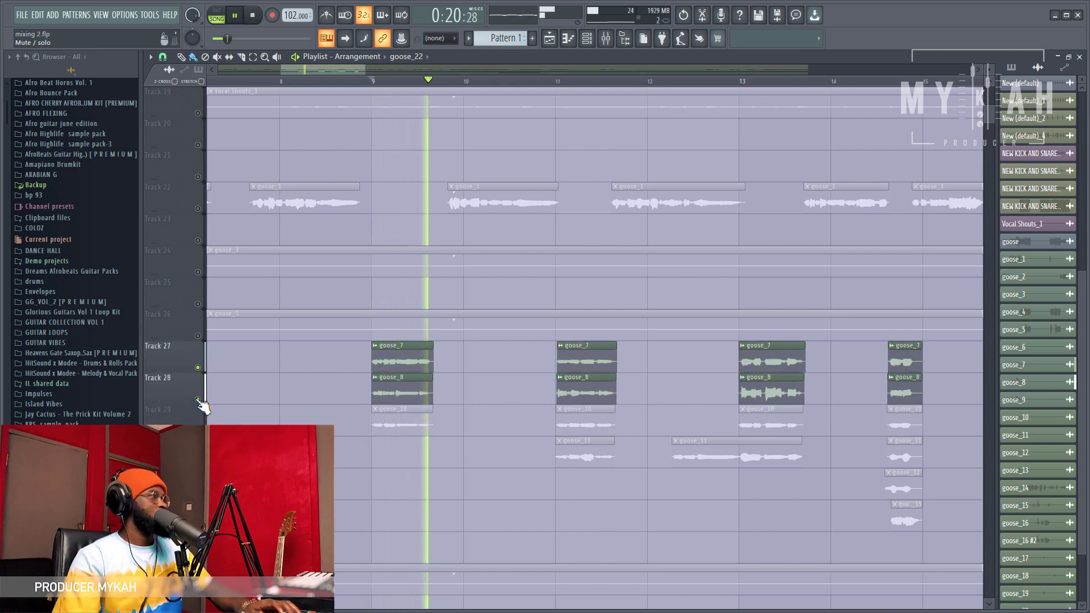
# Step: Inspect the effects and level of the goose_1 insert on mixer channel 32 while the backing vocals play
pyautogui.click(606, 39)
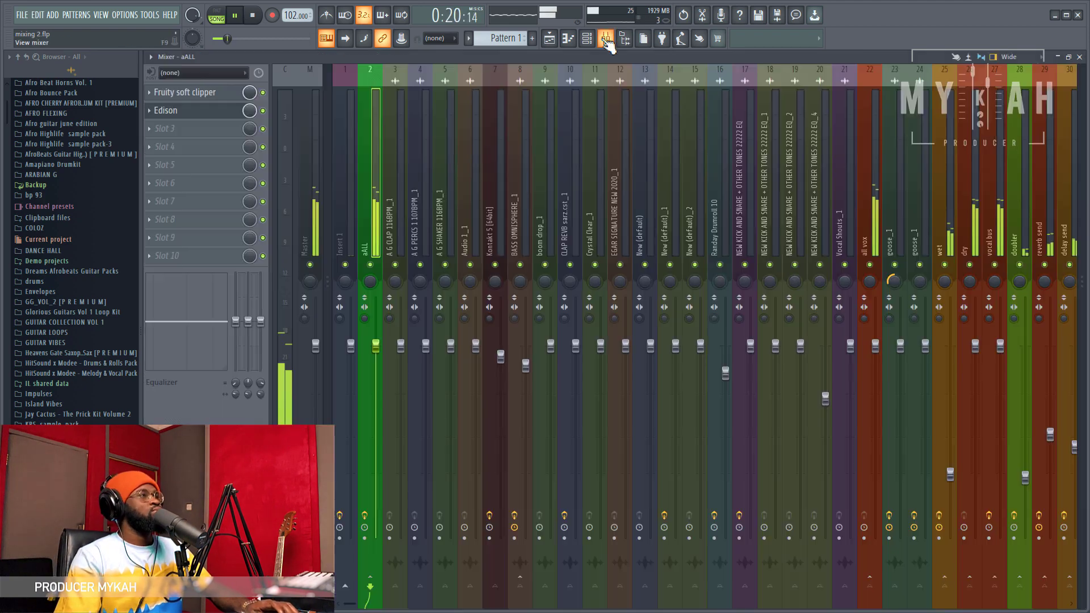
pyautogui.scroll(-4, 854, 234)
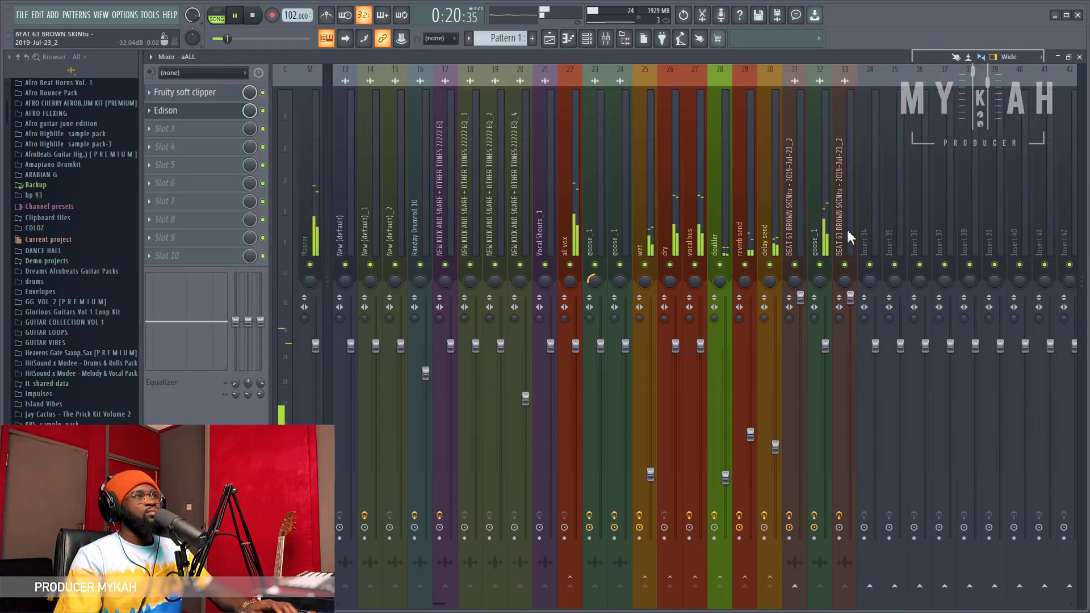
pyautogui.click(822, 243)
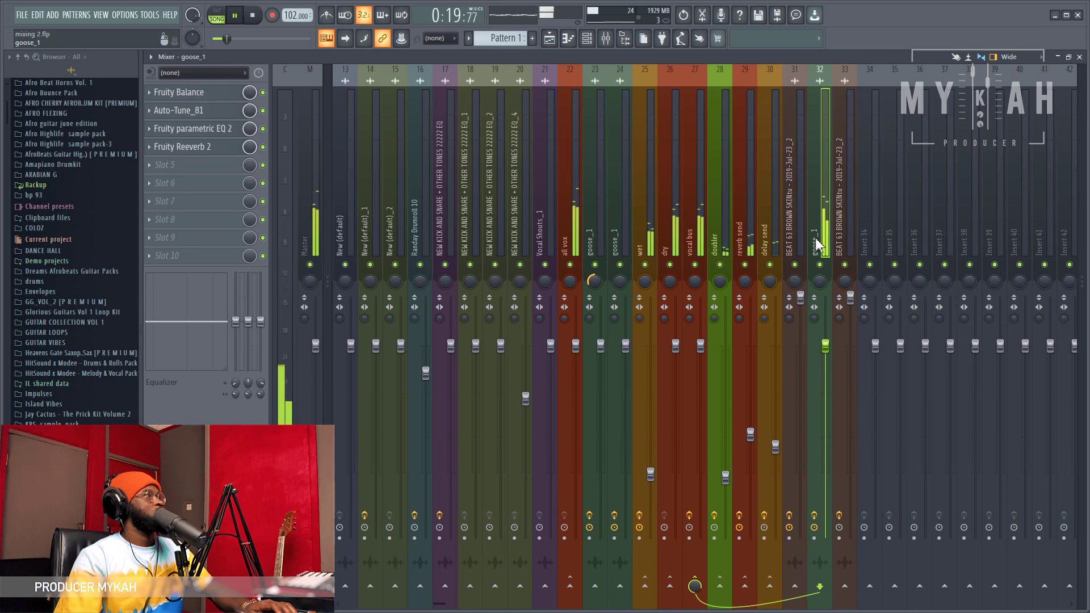
pyautogui.press('space')
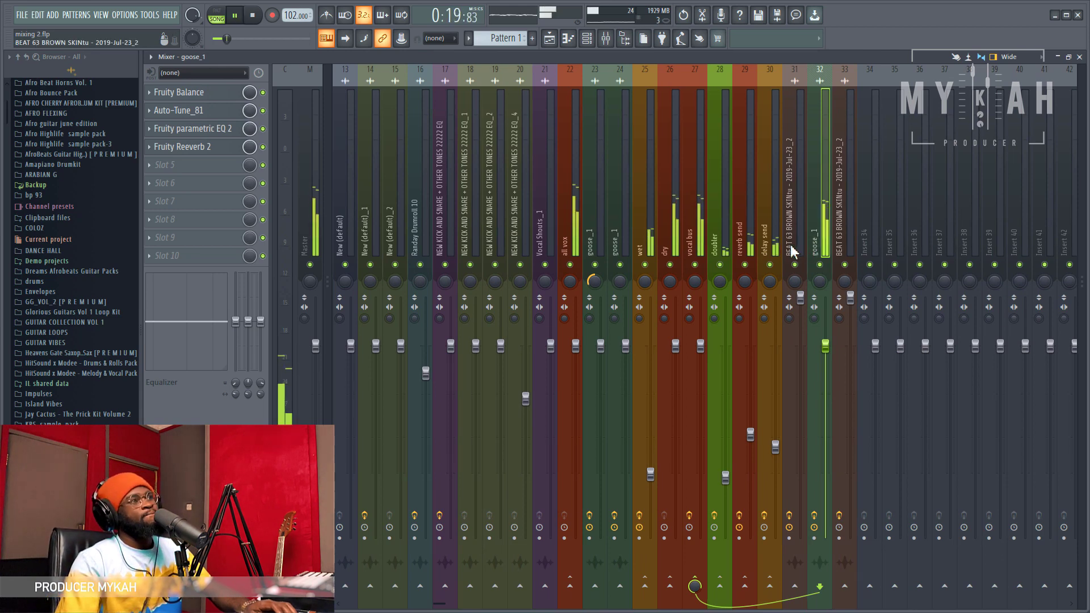
# Step: Unmute Tracks 29 and 30 in the playlist, checking the backing vocals' mixer levels in between
pyautogui.click(556, 47)
pyautogui.click(605, 40)
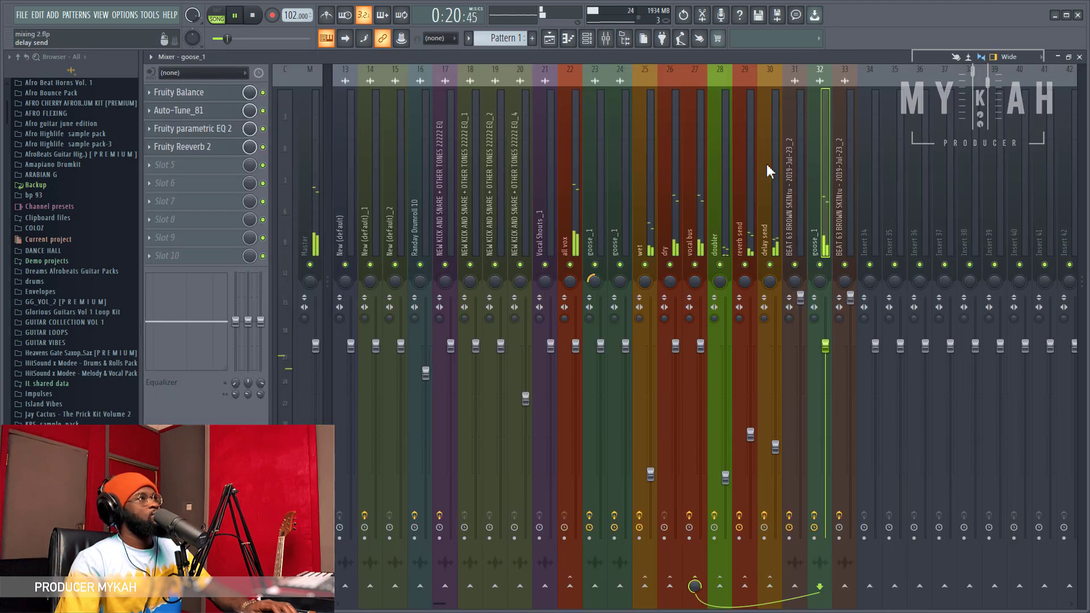
pyautogui.click(562, 45)
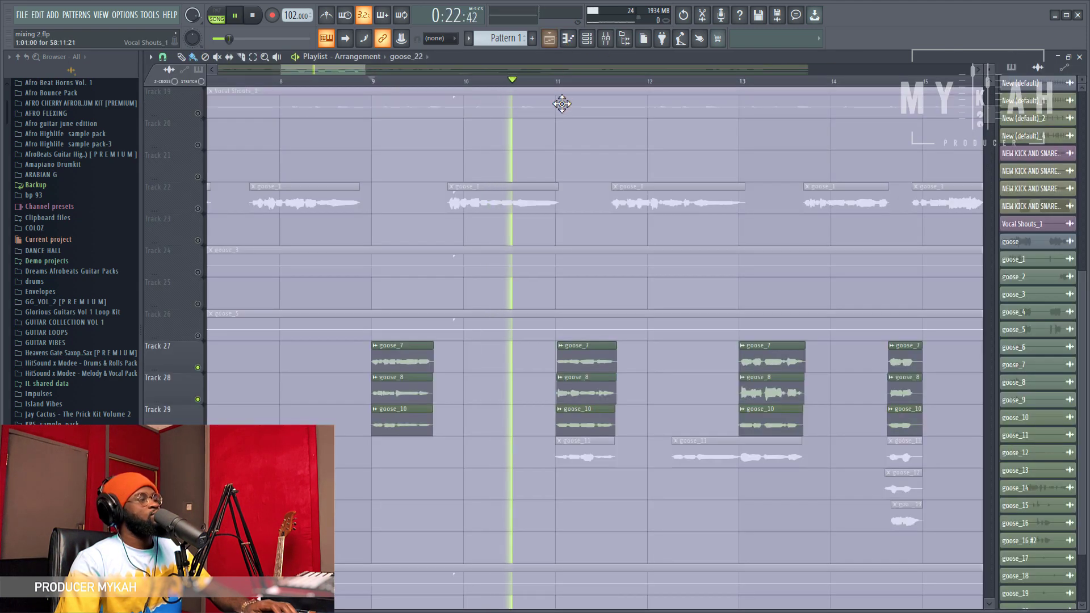
pyautogui.click(197, 463)
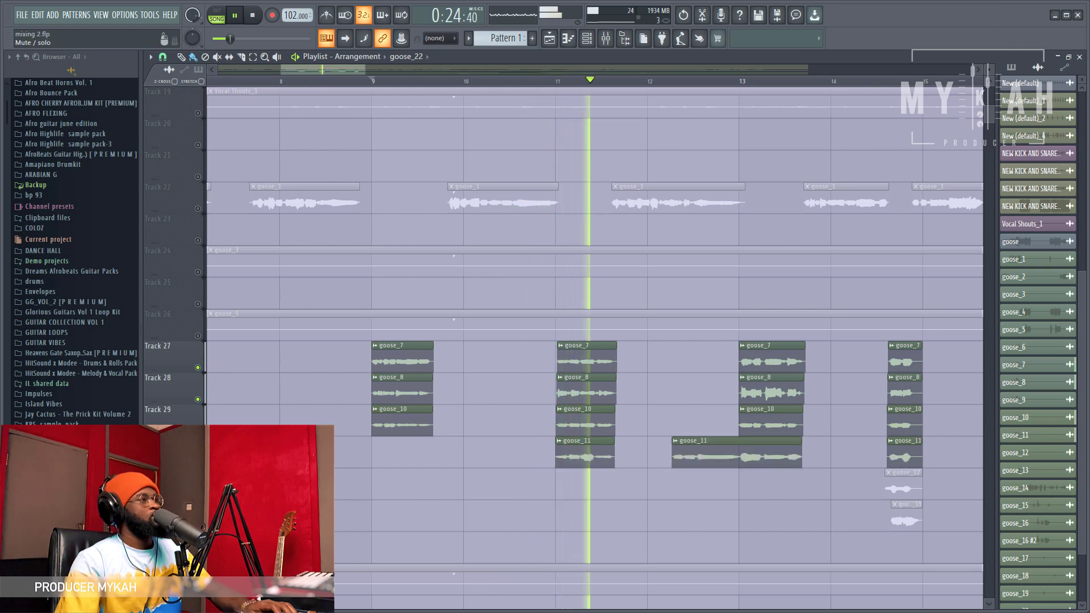
# Step: Unmute the lead vocal on Track 22 and the backing vocals on Tracks 31 and 32
pyautogui.scroll(-2, 509, 88)
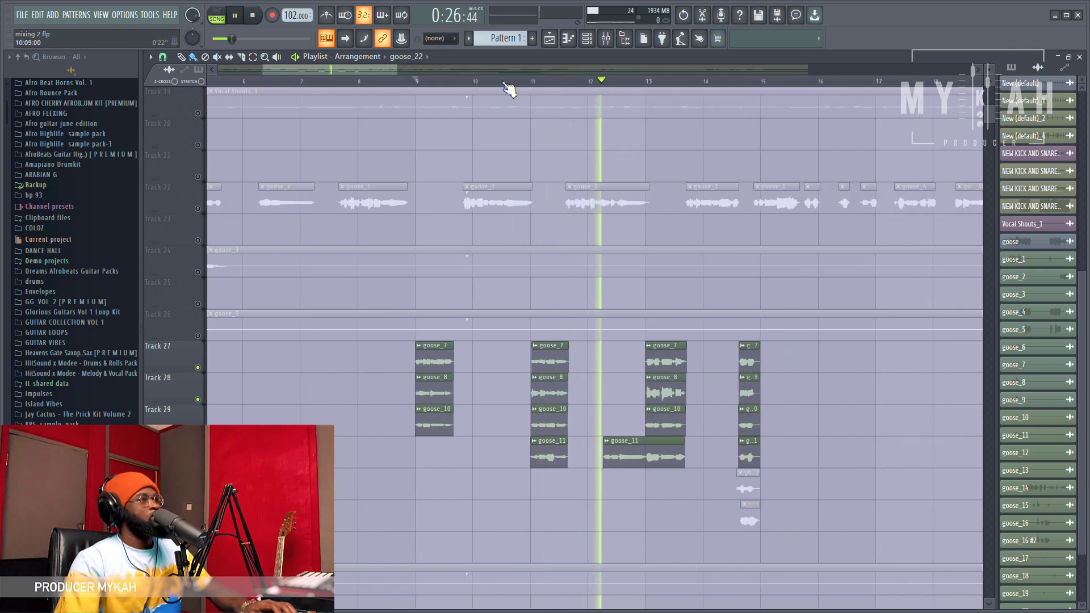
pyautogui.scroll(-3, 510, 88)
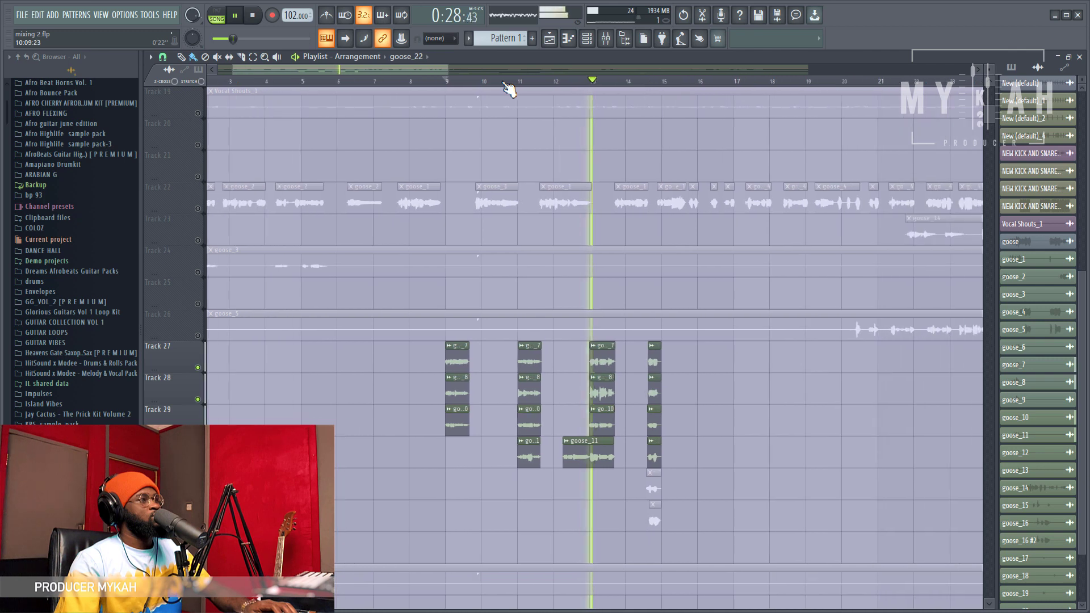
pyautogui.click(198, 209)
pyautogui.click(197, 495)
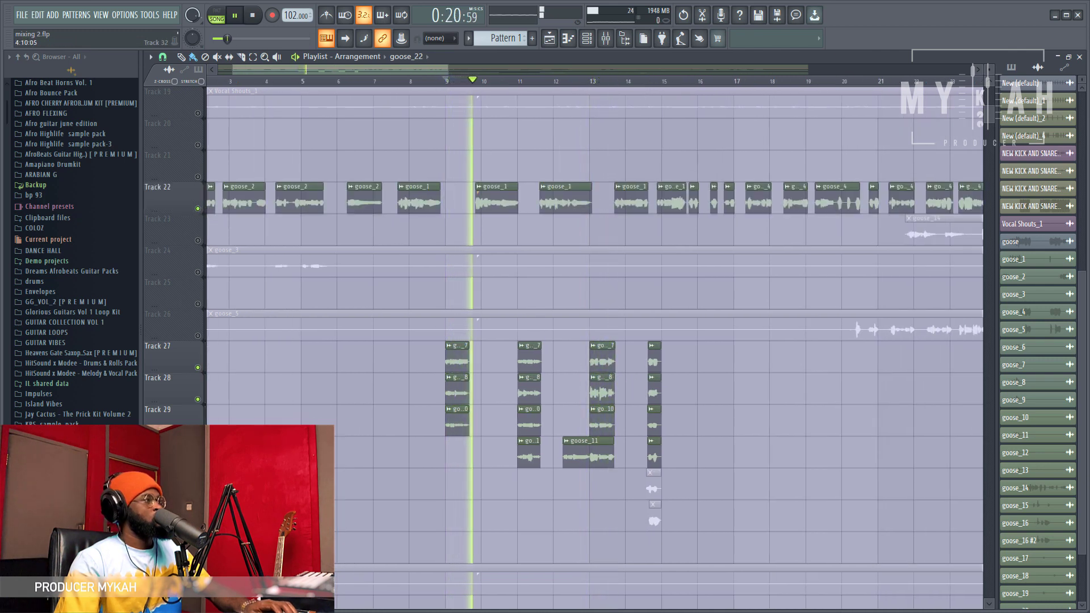
pyautogui.click(197, 526)
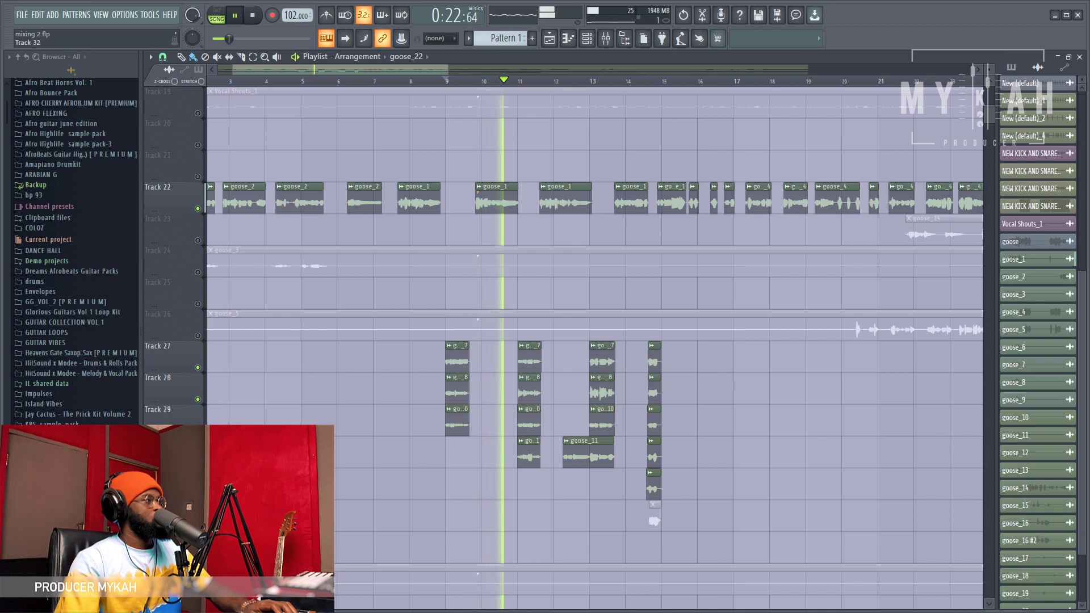
# Step: Watch the vocal channels' levels in the mixer and replay the section from bar 9
pyautogui.press('F9')
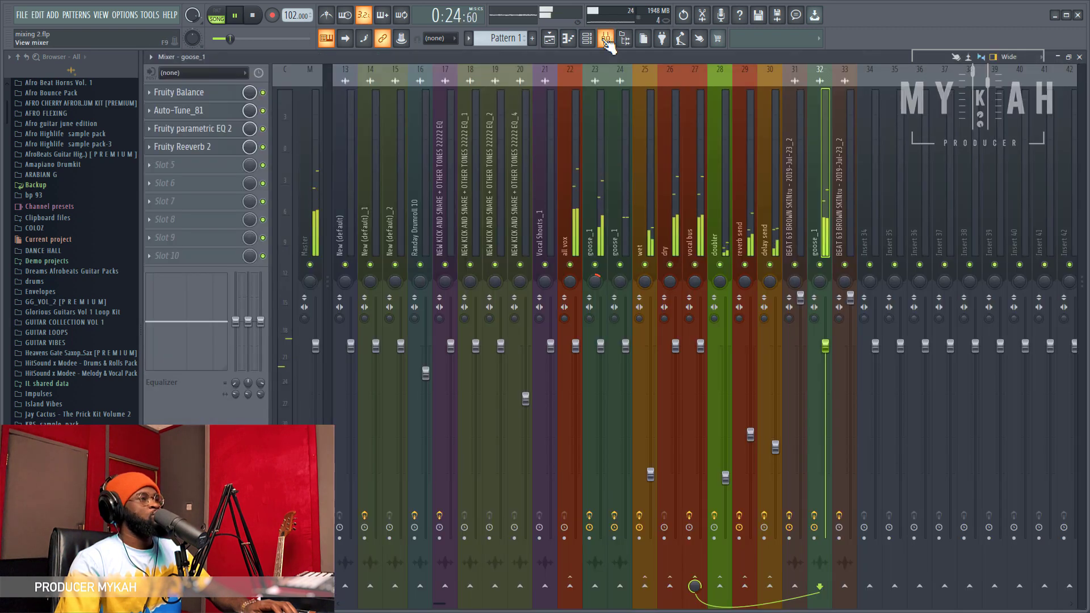
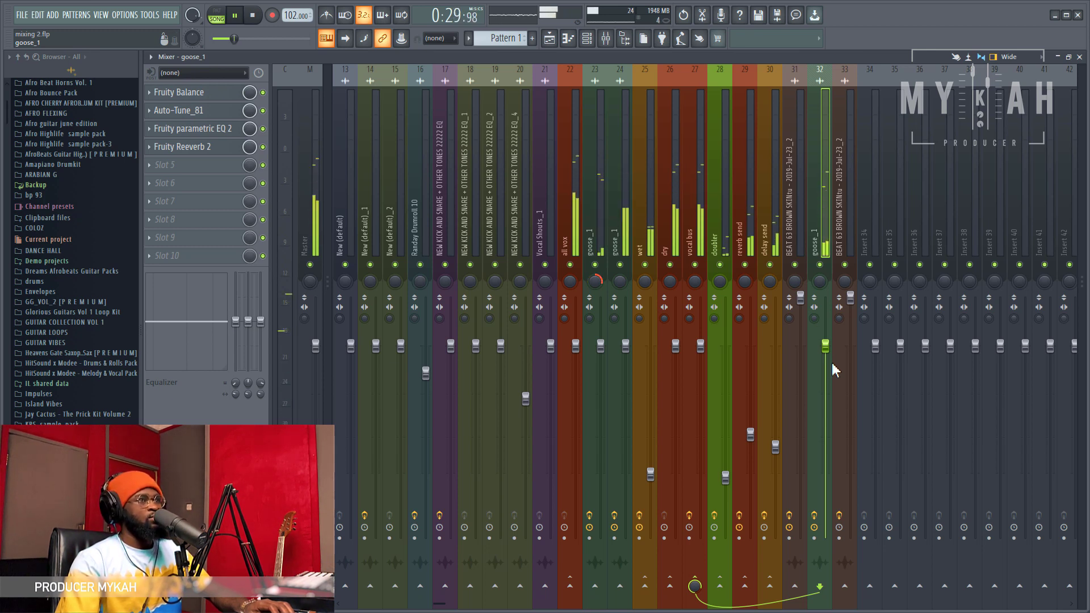
pyautogui.press('space')
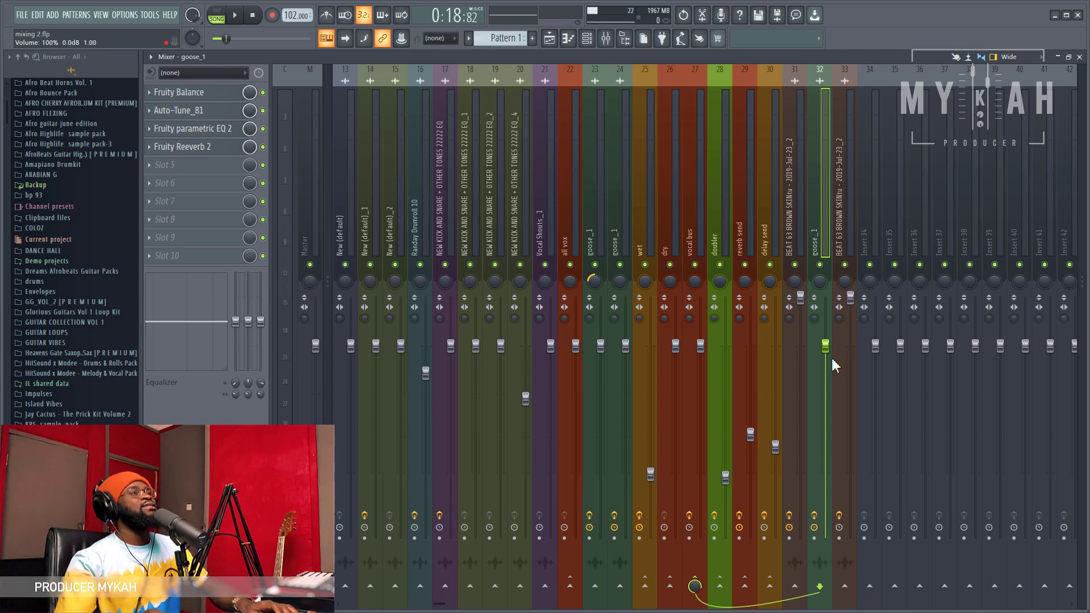
pyautogui.press('space')
# Step: Return to the playlist, listen through the lead and backing vocals, and unmute Track 26
pyautogui.press('F5')
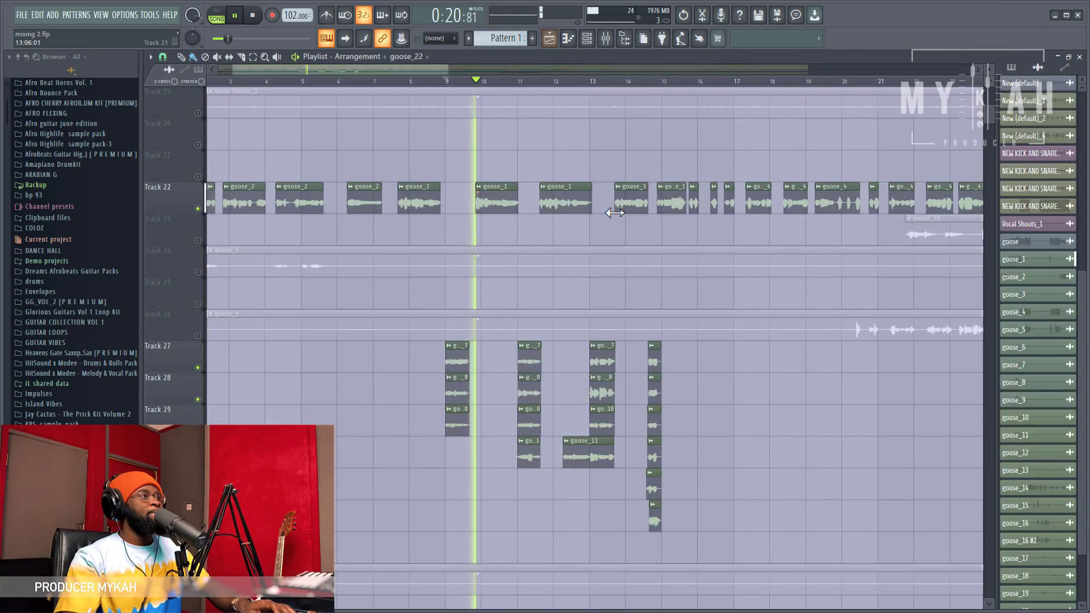
pyautogui.scroll(-3, 585, 93)
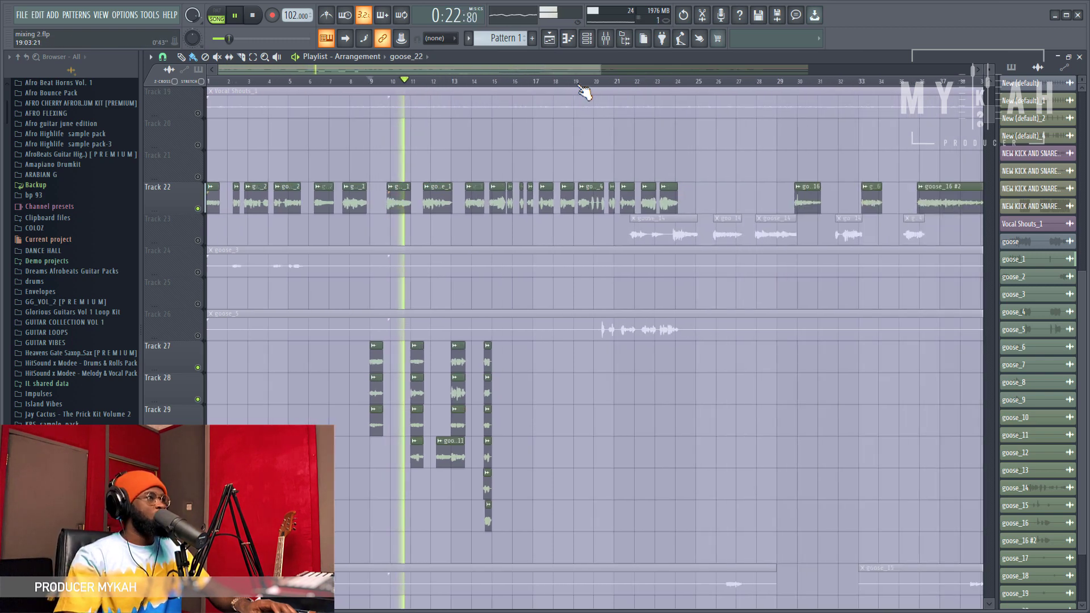
pyautogui.scroll(-1, 584, 93)
pyautogui.scroll(-2, 480, 423)
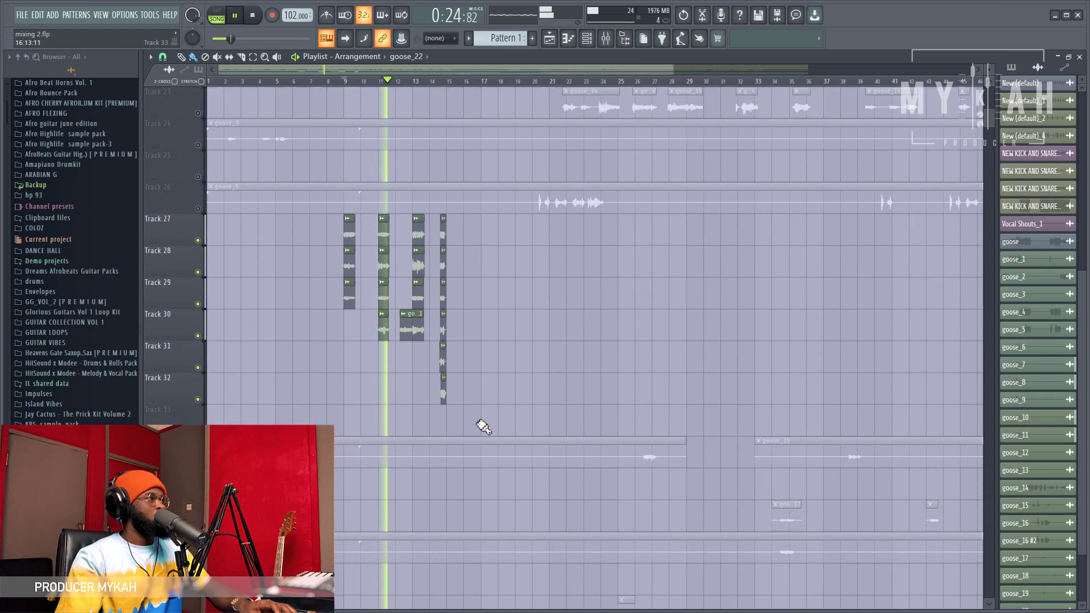
pyautogui.scroll(2, 483, 426)
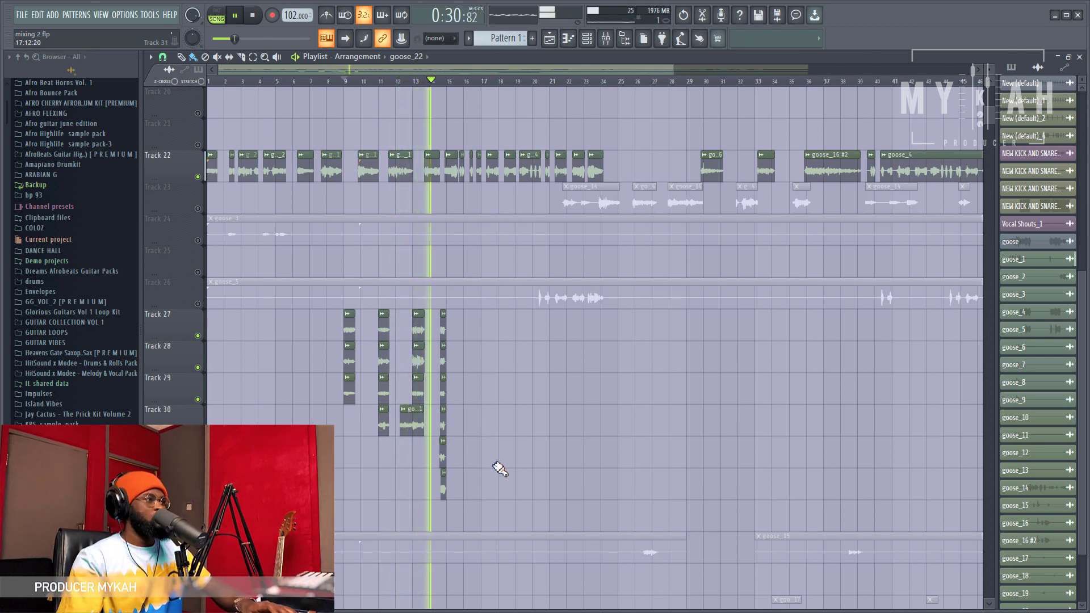
pyautogui.scroll(-3, 500, 469)
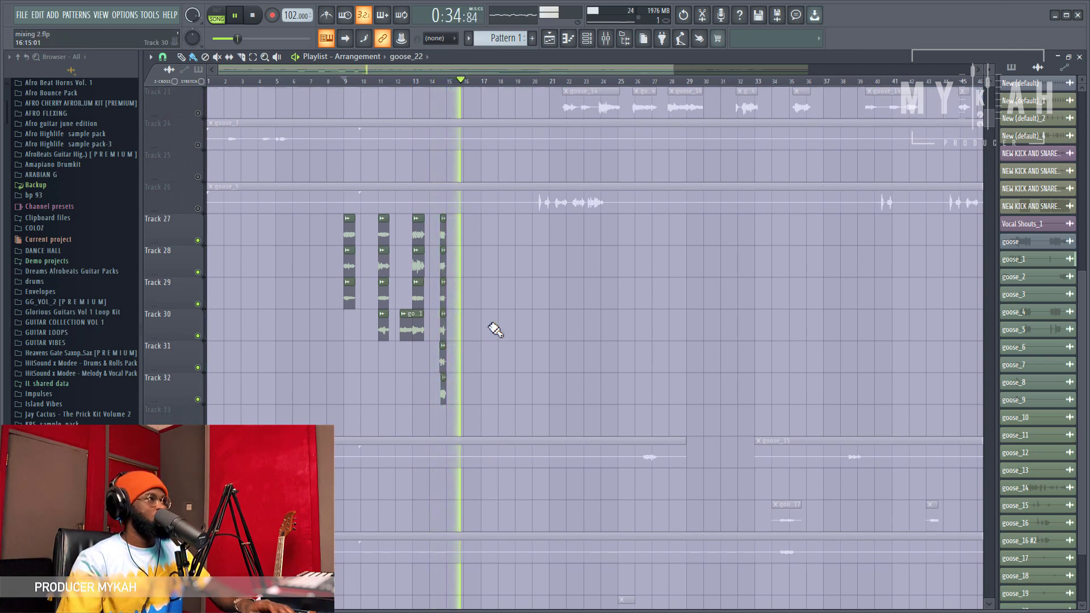
pyautogui.click(197, 209)
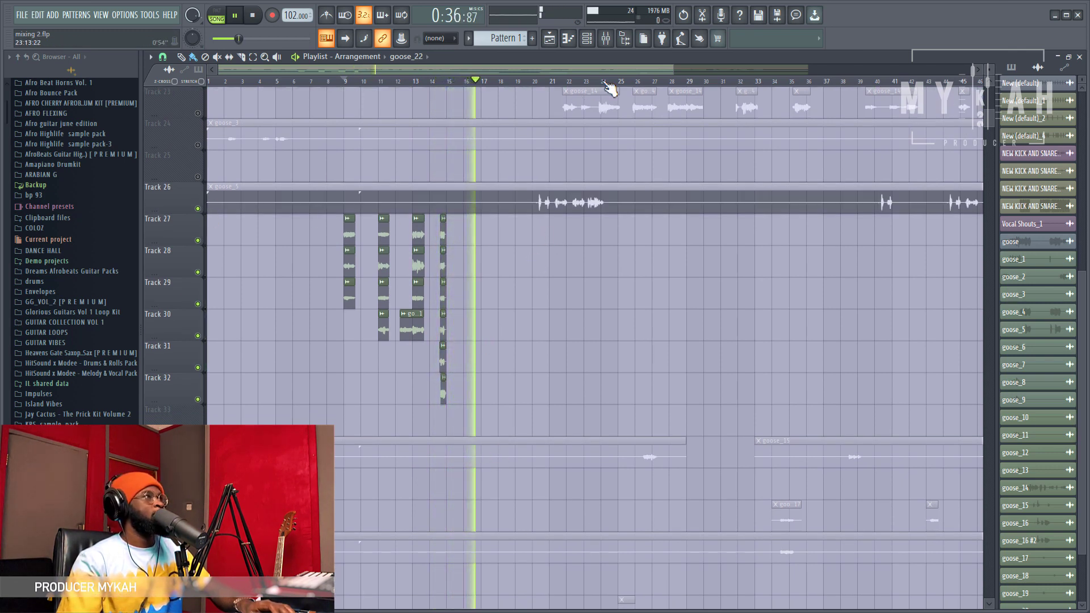
# Step: Open the sampler settings of the goose_8 backing vocal clip on Track 28, and view its mixer insert with playback stopped
pyautogui.scroll(4, 548, 171)
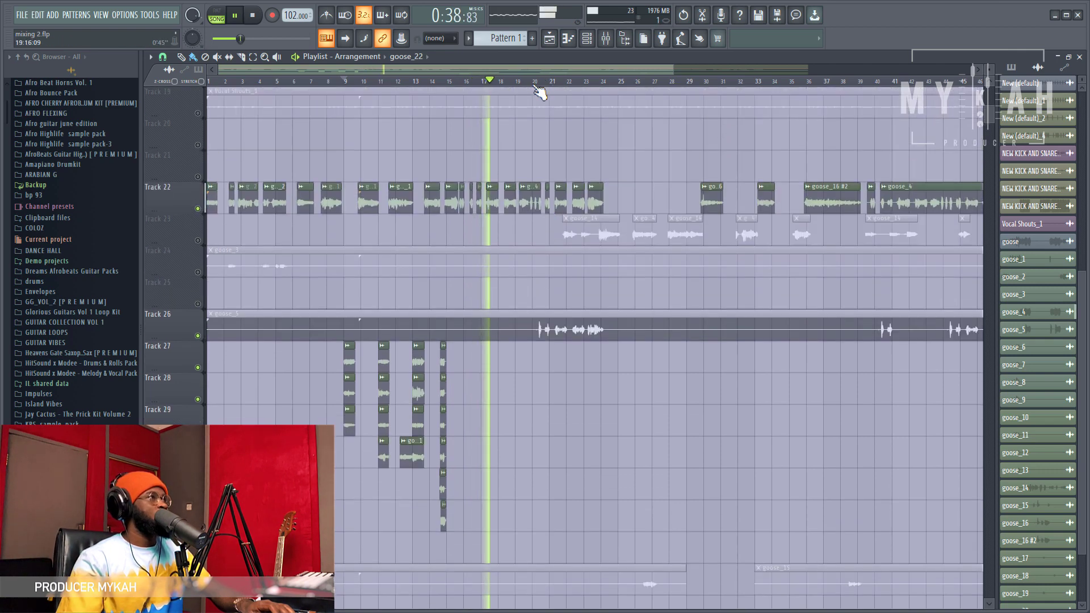
pyautogui.scroll(-3, 540, 93)
pyautogui.scroll(-4, 609, 377)
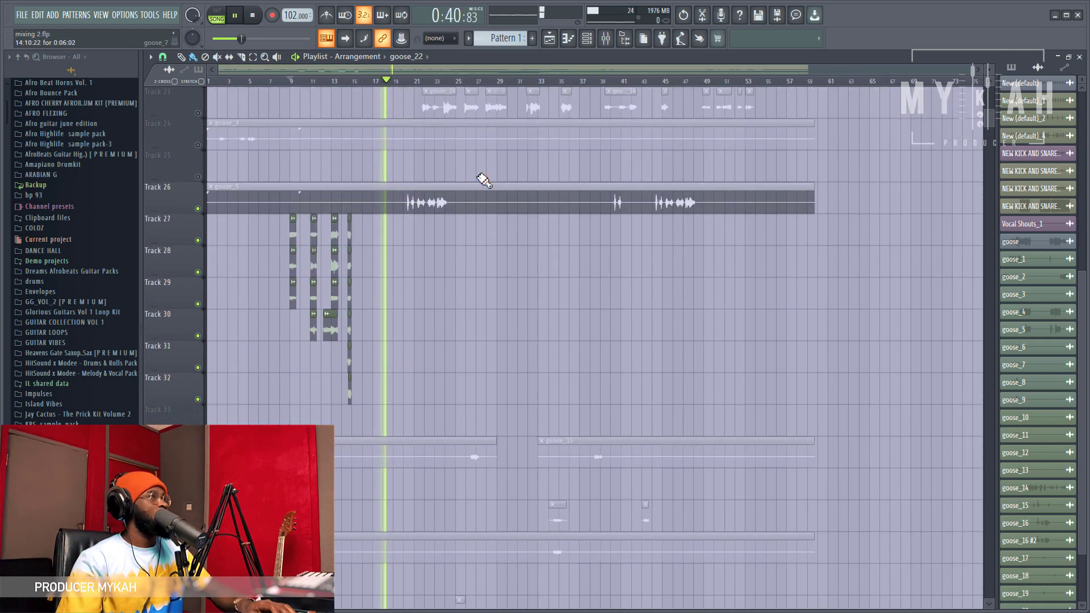
pyautogui.click(314, 266)
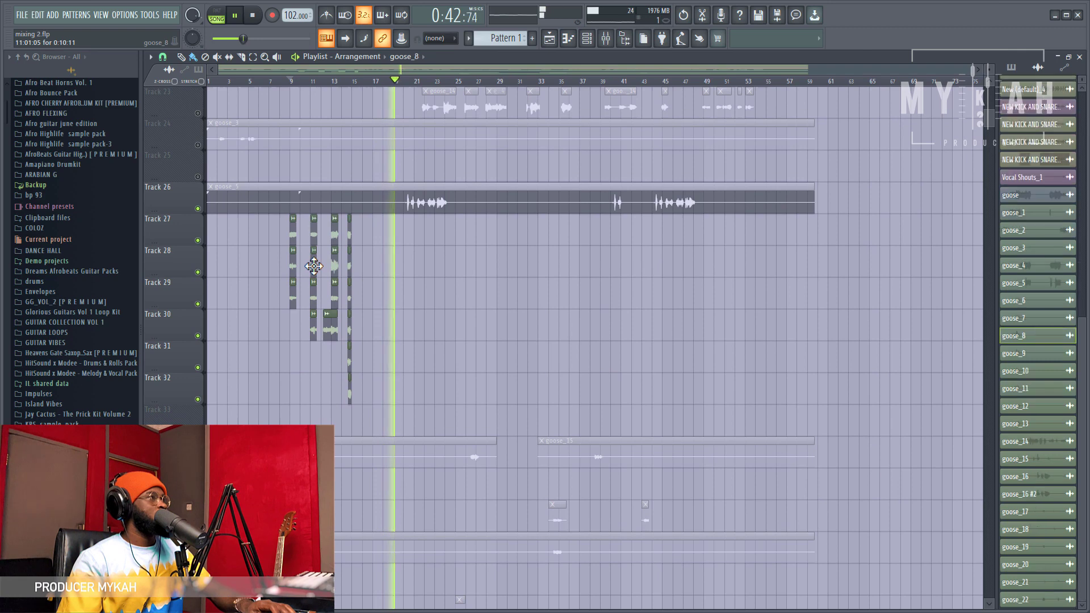
pyautogui.doubleClick(313, 266)
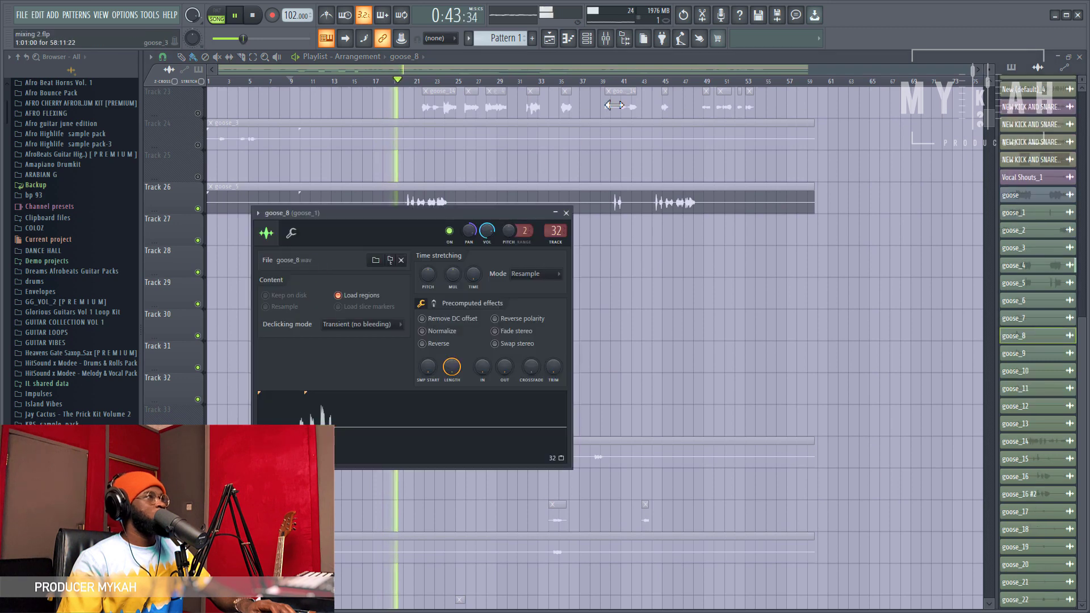
pyautogui.click(605, 38)
pyautogui.press('space')
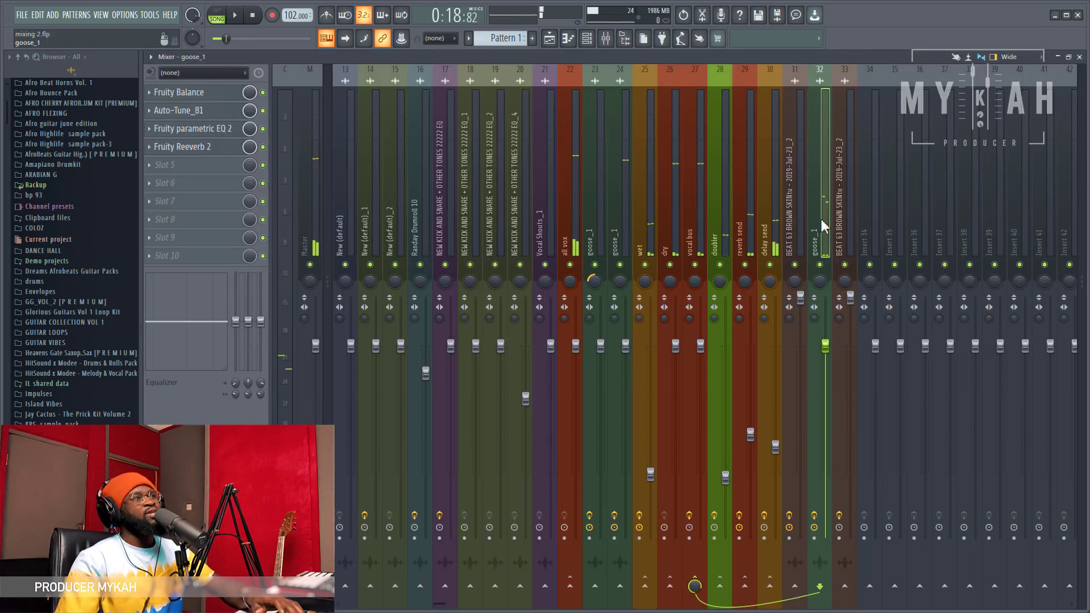
# Step: Review Fruity Balance and Fruity parametric EQ 2 on insert 32, and set Fruity Reeverb 2's wet level to 23%
pyautogui.click(191, 93)
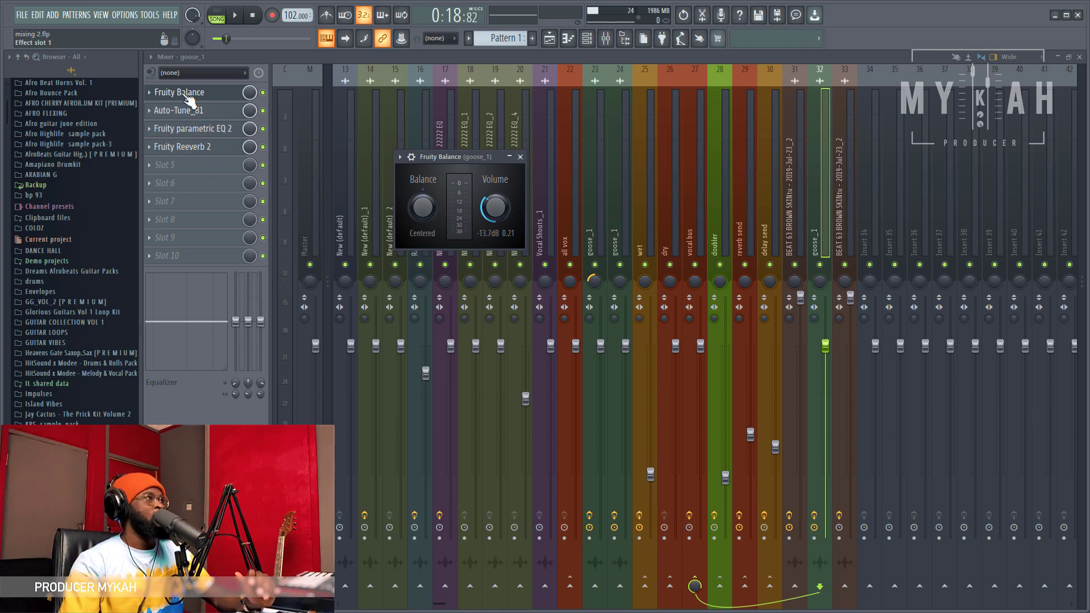
pyautogui.click(218, 126)
pyautogui.moveTo(291, 146); pyautogui.dragTo(468, 161)
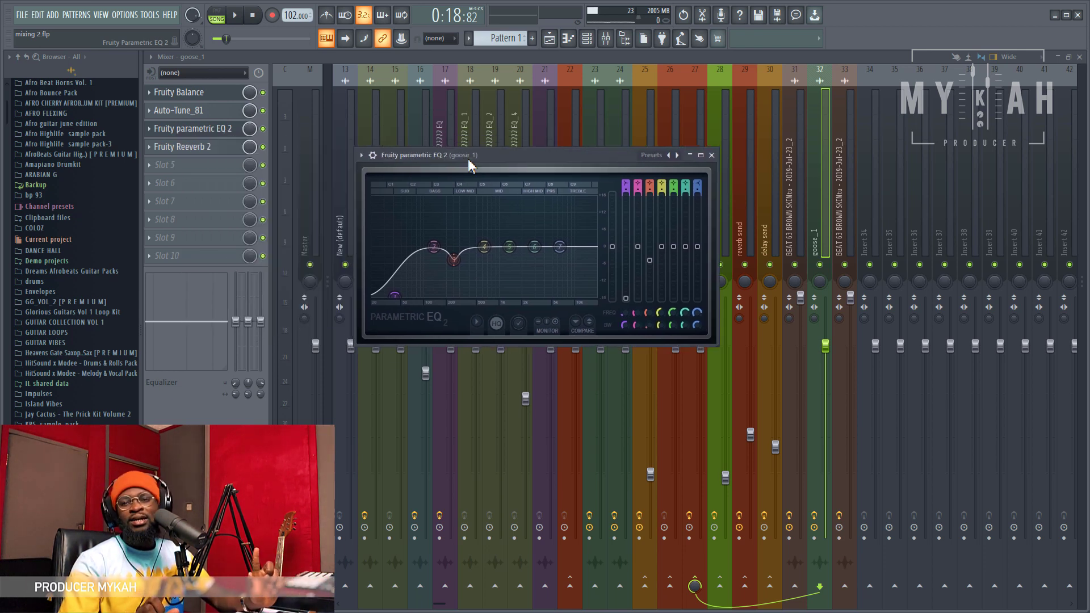
pyautogui.click(214, 147)
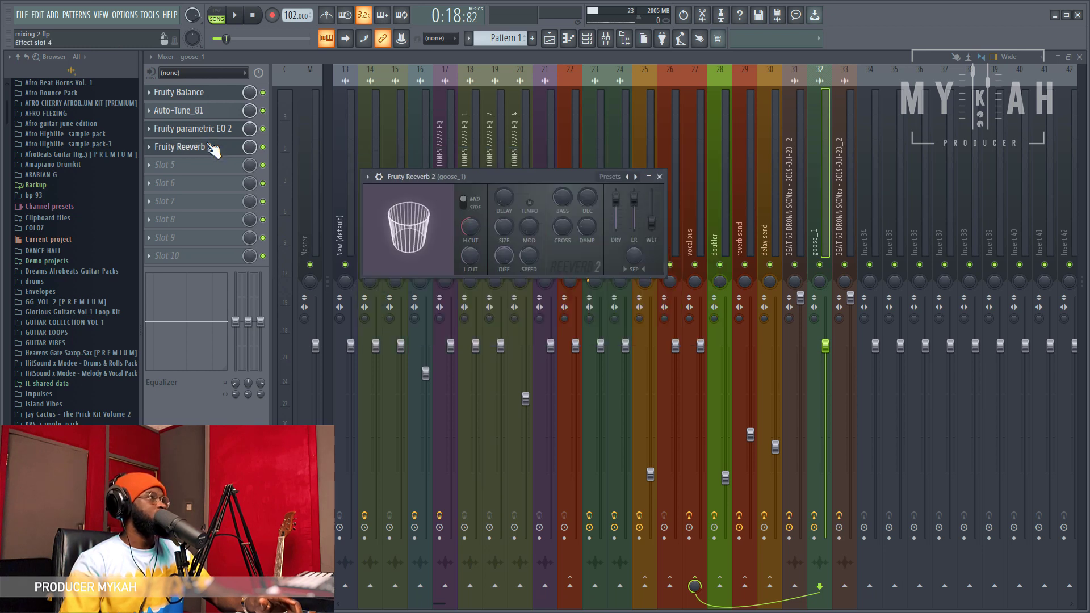
pyautogui.moveTo(654, 233); pyautogui.dragTo(654, 228)
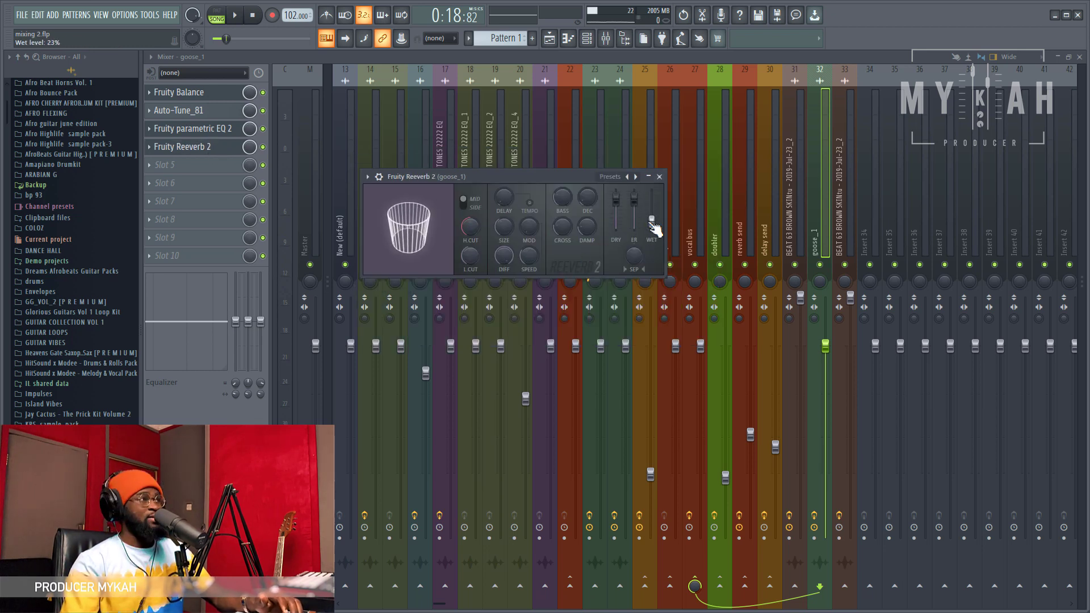
# Step: Return to the playlist and play the lead vocal with the backing vocals on Tracks 27 to 32, stopping after bar 9
pyautogui.click(549, 38)
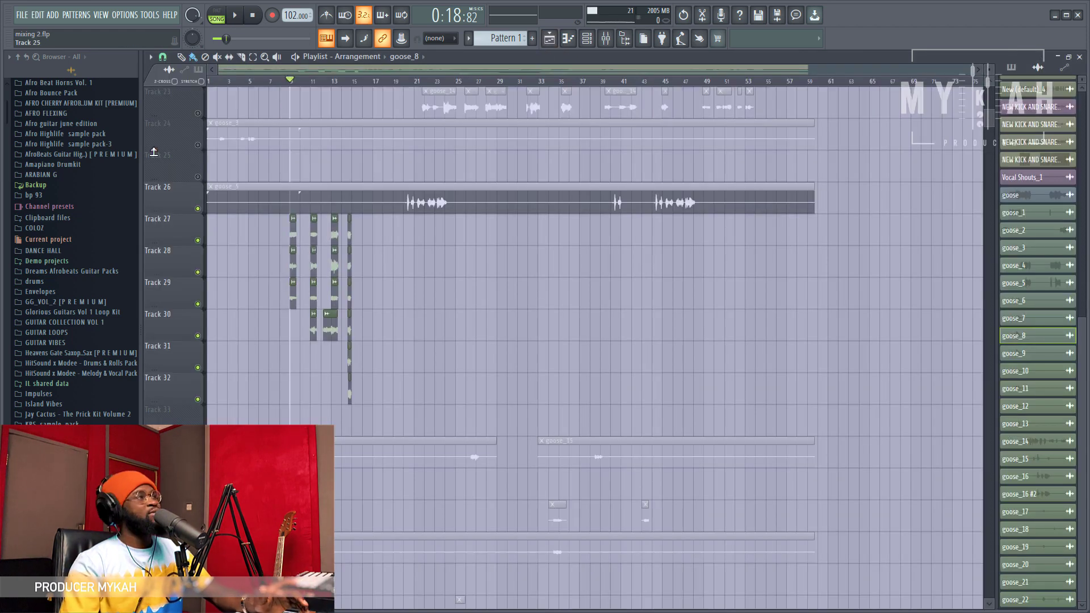
pyautogui.scroll(5, 292, 86)
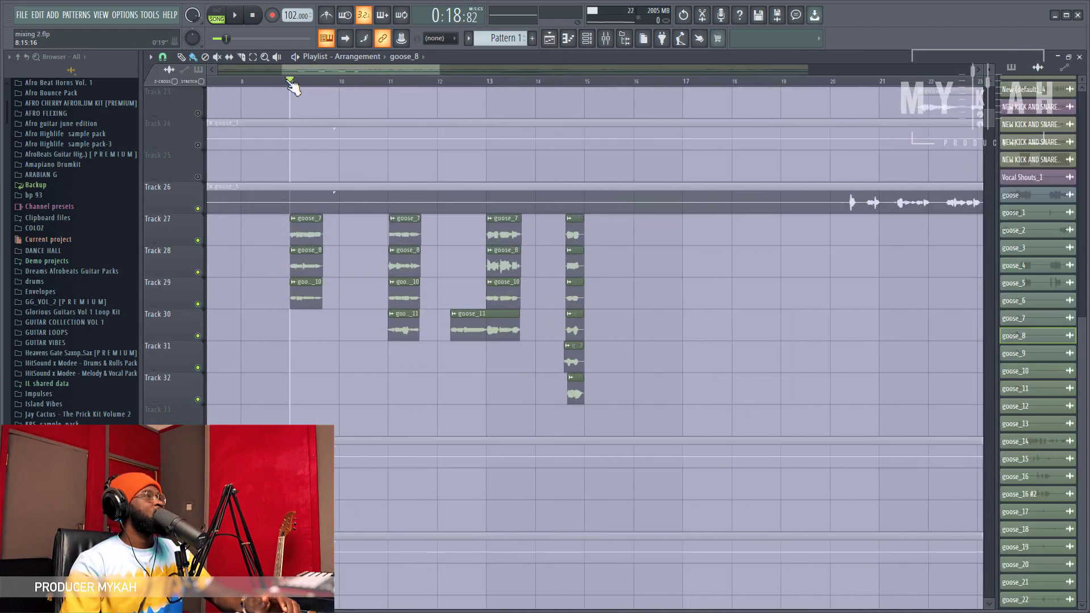
pyautogui.scroll(4, 328, 236)
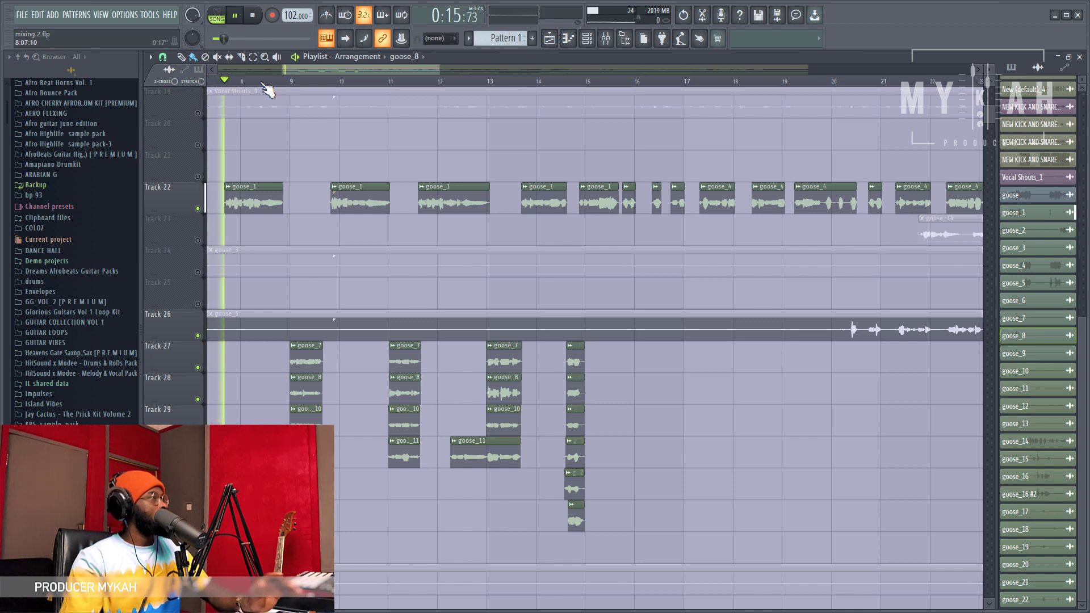
pyautogui.scroll(-5, 333, 184)
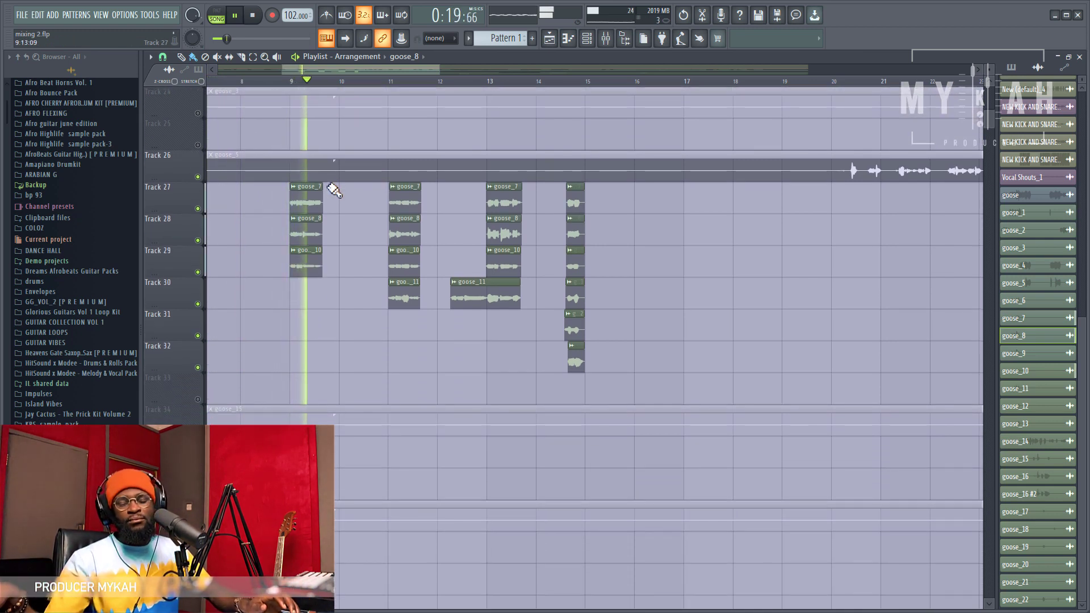
pyautogui.press('space')
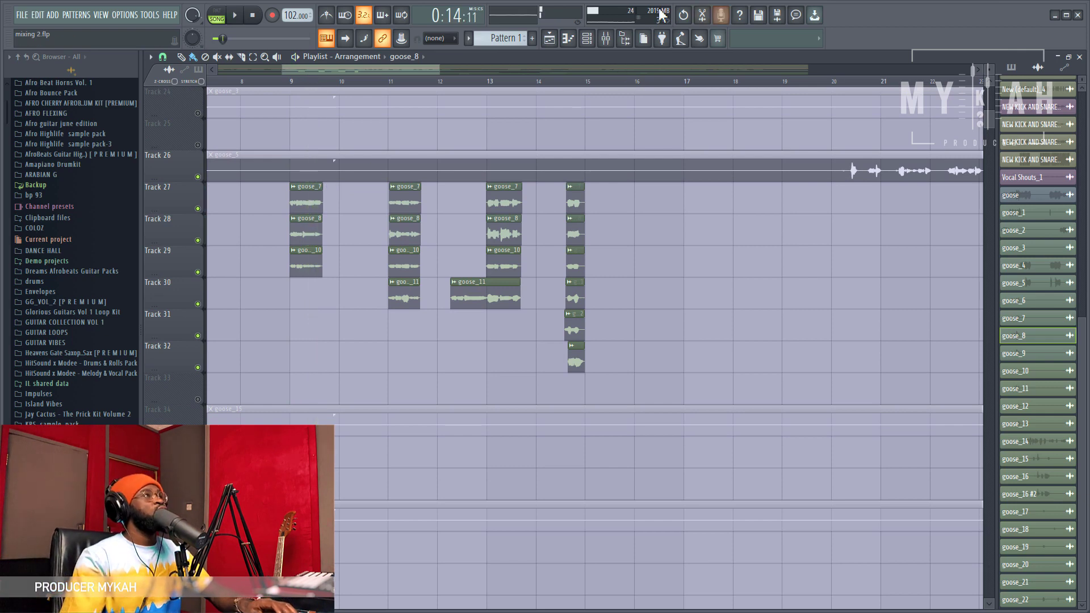
# Step: Play the section while watching the vocal levels in the mixer, and inspect the dry and vocal bus channels
pyautogui.click(606, 38)
pyautogui.press('space')
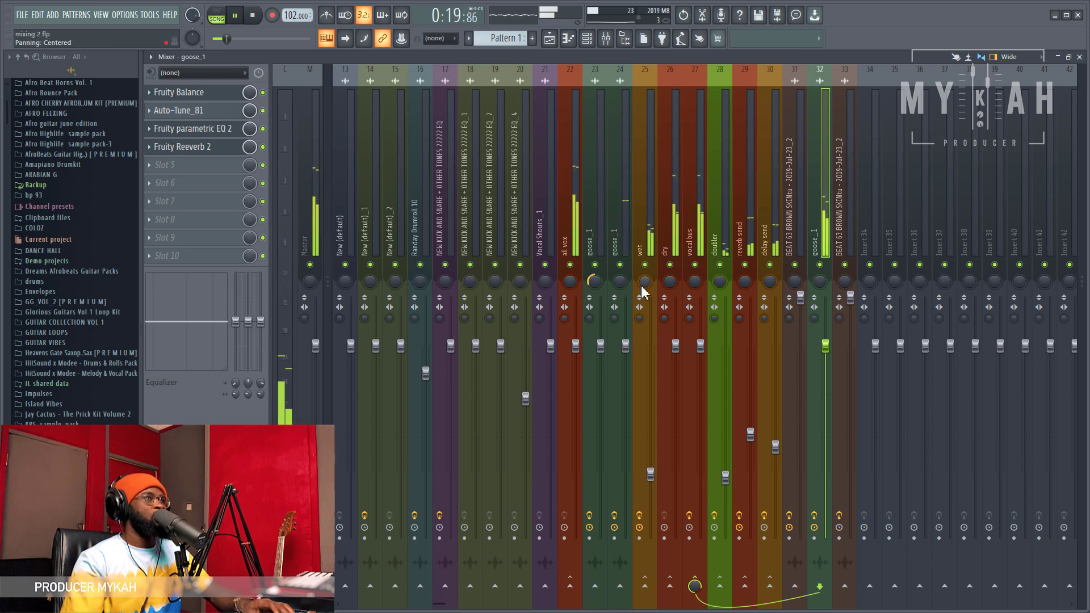
pyautogui.press('space')
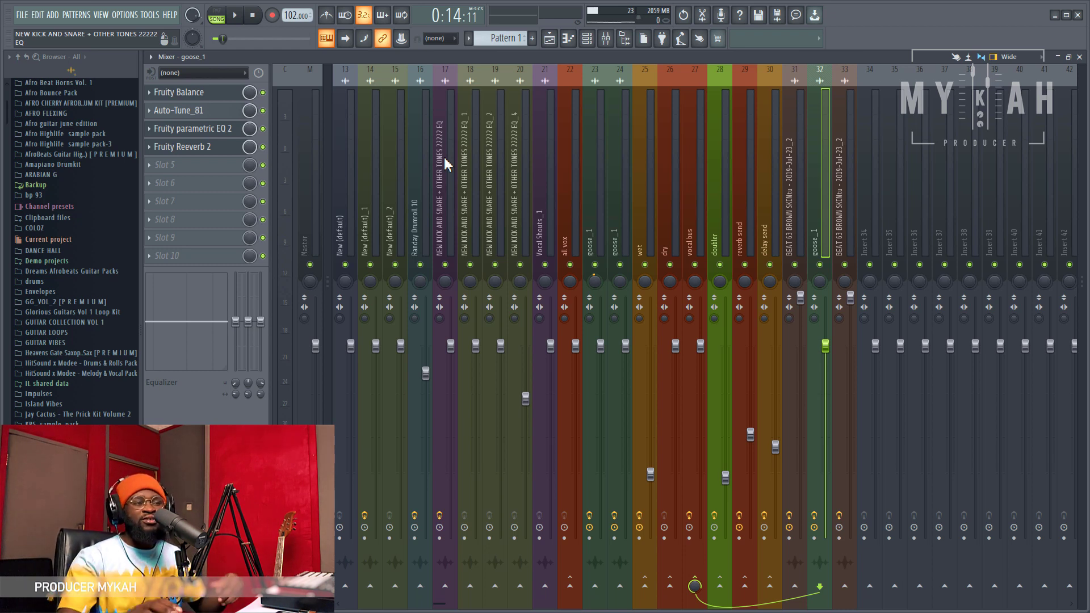
pyautogui.click(678, 222)
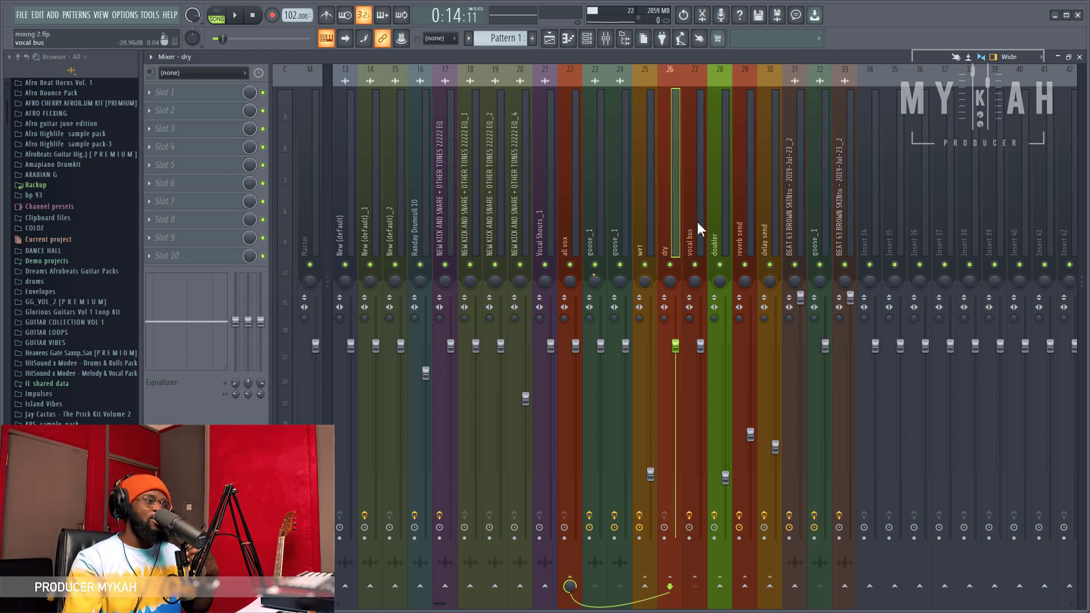
pyautogui.click(697, 222)
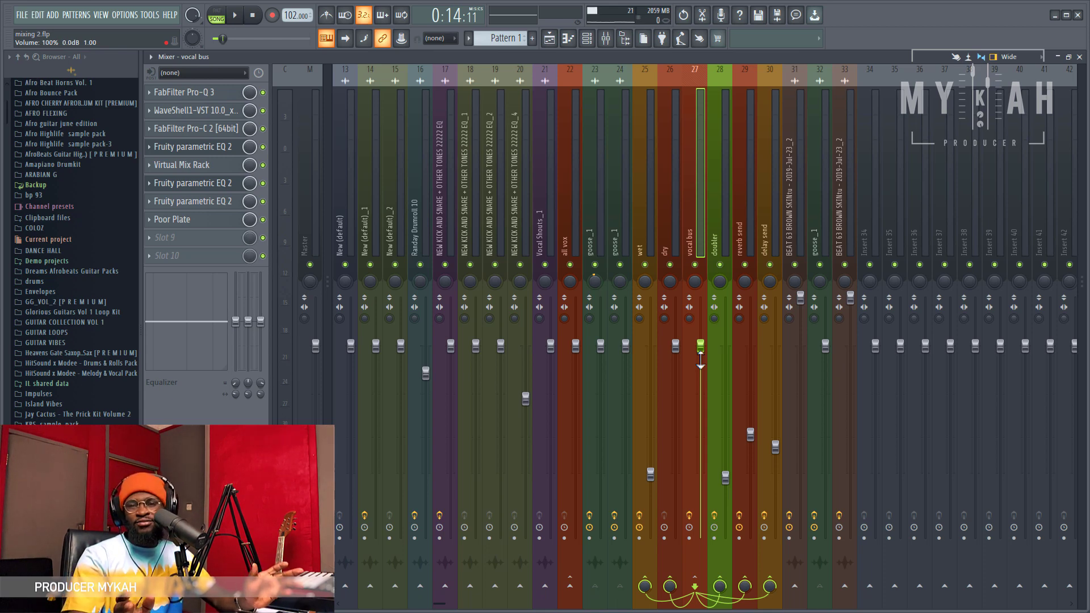
# Step: Return to the playlist and replay the lead and backing vocals from bar 9
pyautogui.click(549, 40)
pyautogui.press('space')
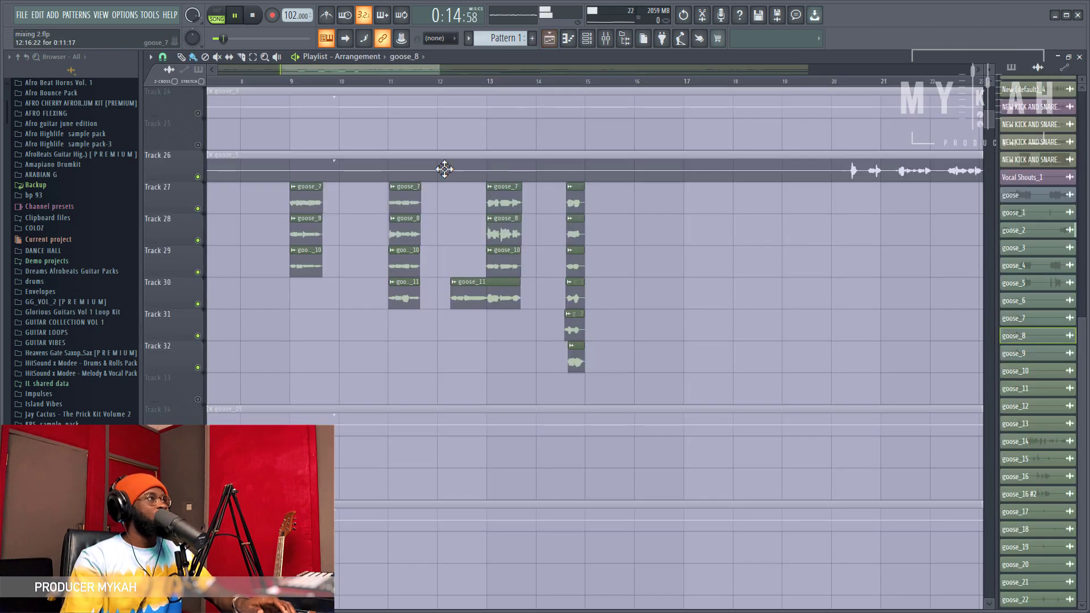
pyautogui.click(287, 80)
pyautogui.scroll(4, 340, 316)
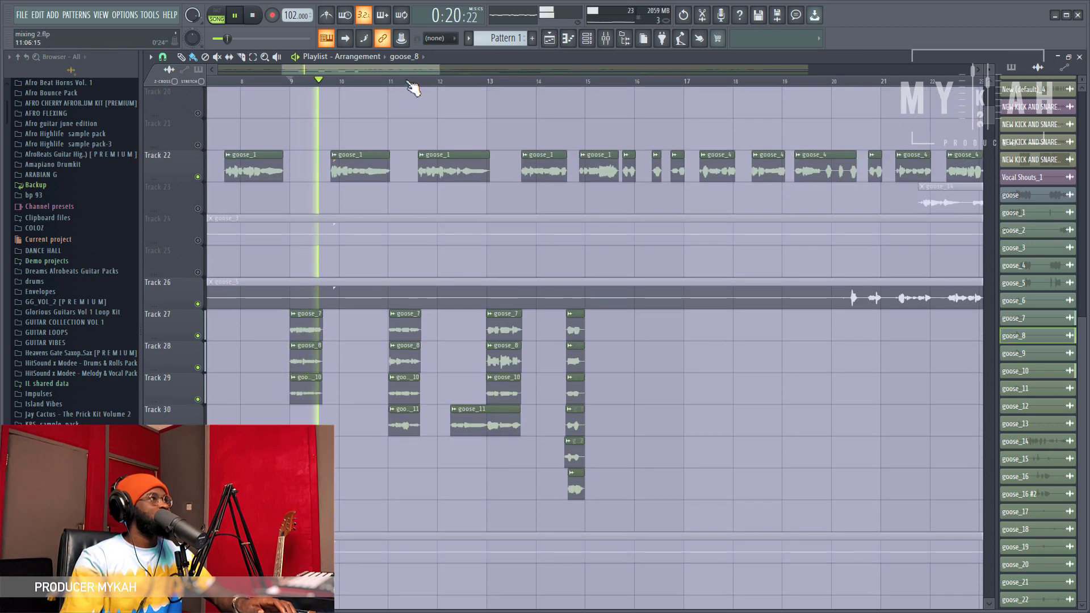
pyautogui.scroll(-5, 413, 89)
pyautogui.scroll(-8, 494, 352)
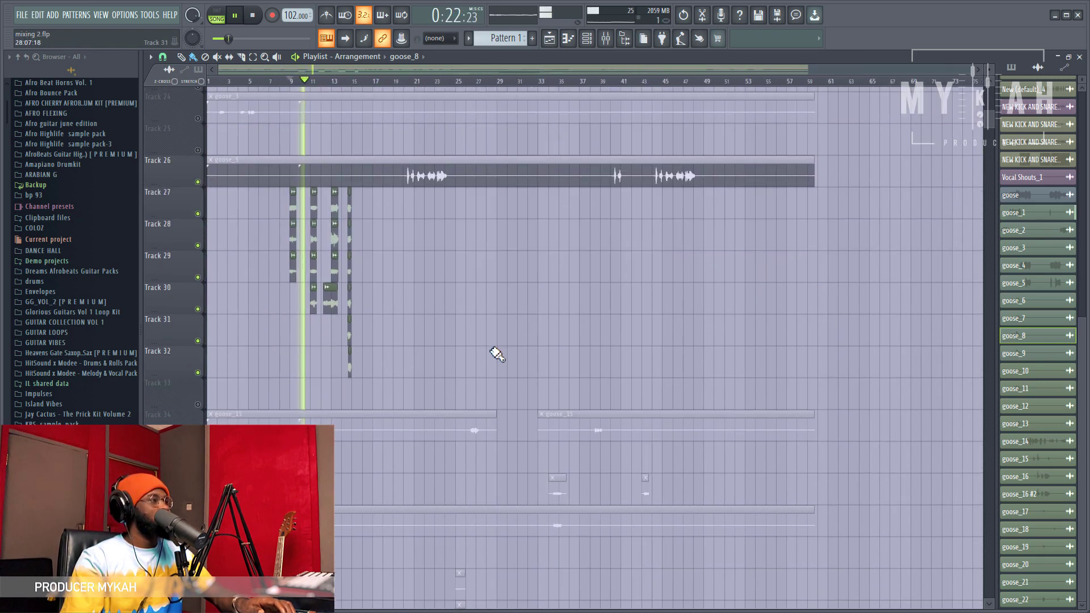
# Step: Unmute all the playlist tracks so the vocals play with the full beat
pyautogui.scroll(15, 386, 308)
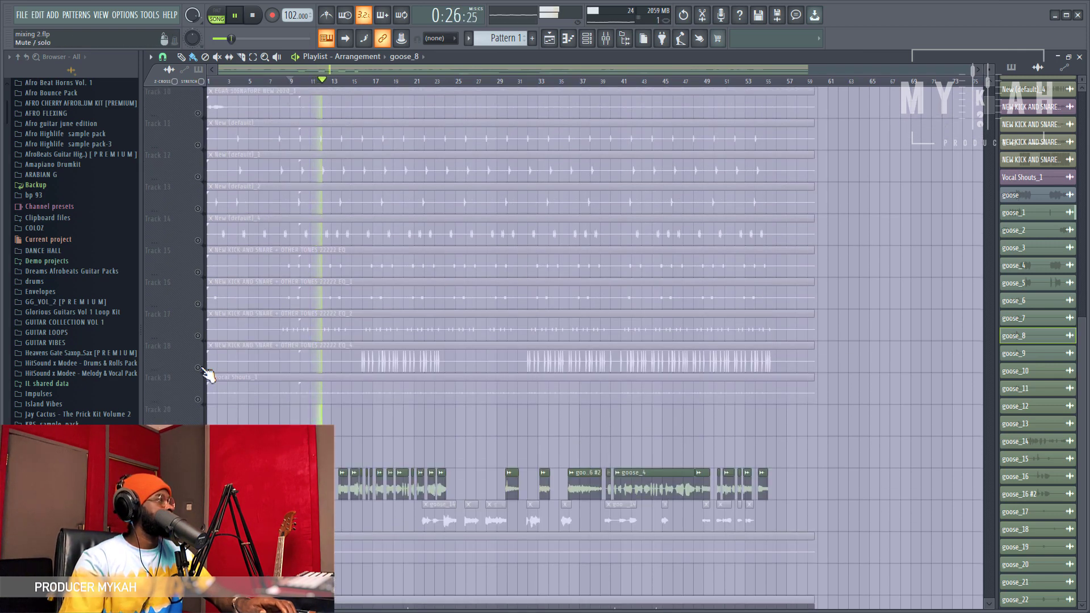
pyautogui.click(198, 367)
pyautogui.scroll(-6, 474, 483)
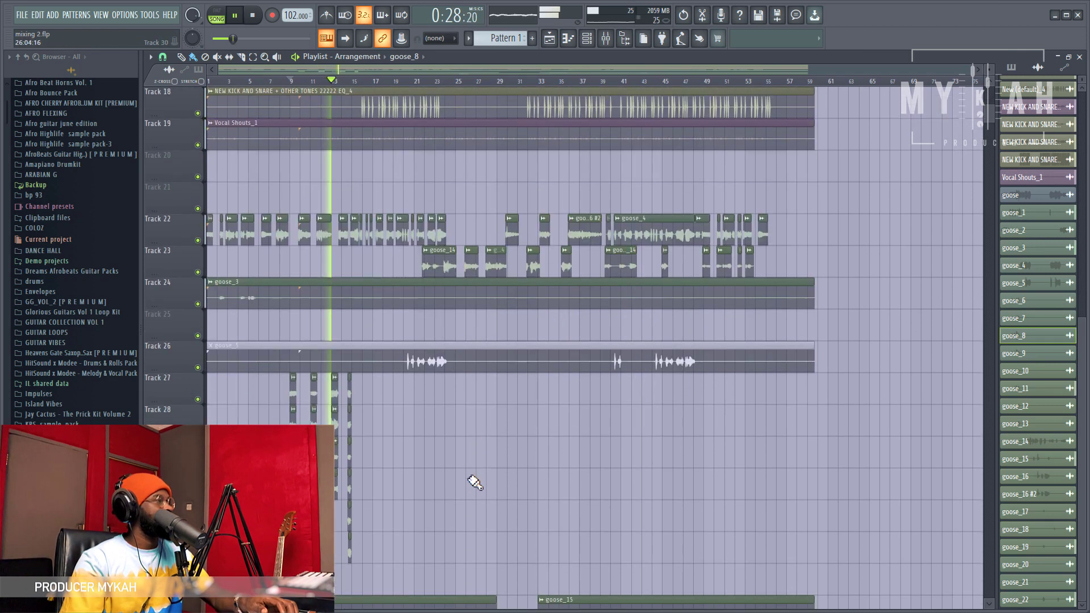
# Step: Lower the Fruity Balance volume on the backing vocals' insert 32 to -15.4 dB
pyautogui.click(607, 41)
pyautogui.click(826, 347)
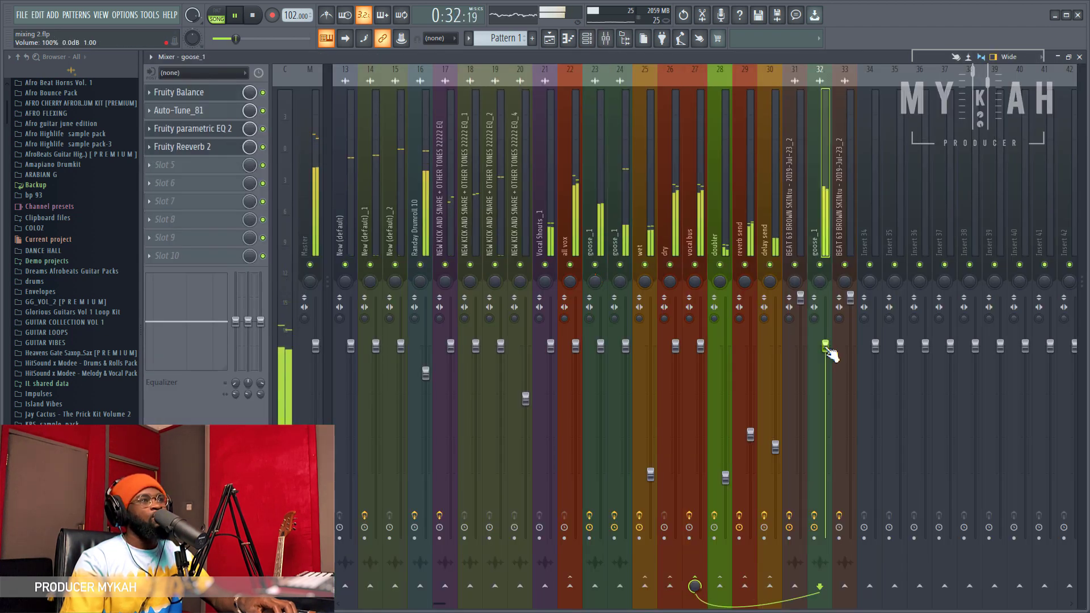
pyautogui.click(190, 94)
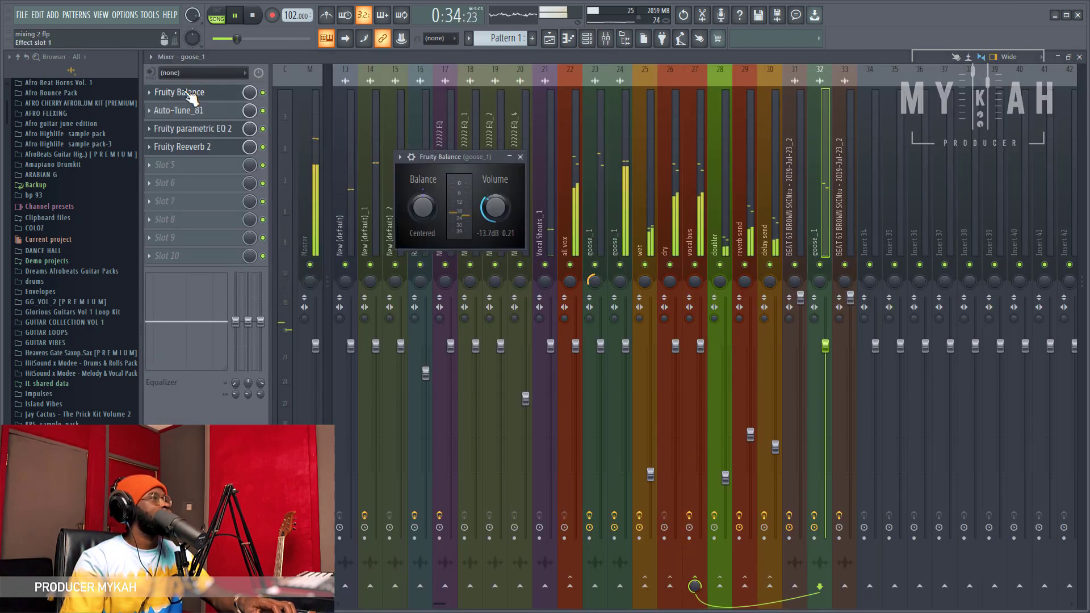
pyautogui.scroll(-2, 495, 207)
pyautogui.scroll(-1, 495, 207)
pyautogui.scroll(-1, 495, 207)
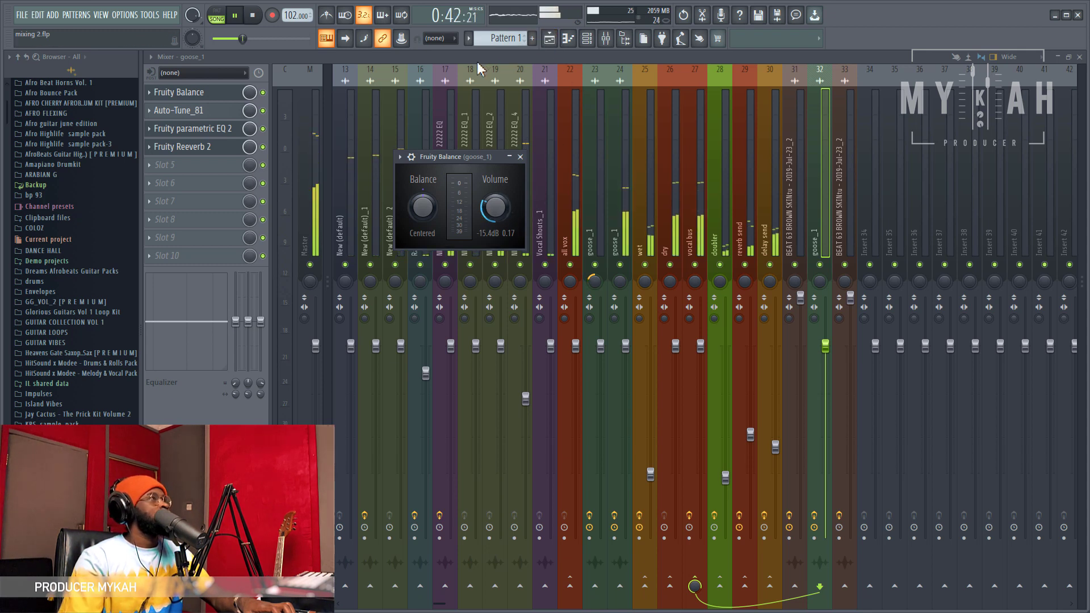
pyautogui.click(520, 157)
# Step: Lower the volume fader of NEW KICK AND SNARE + OTHER TONES 22222 EQ_4 on insert 20 slightly, and stop playback
pyautogui.click(525, 227)
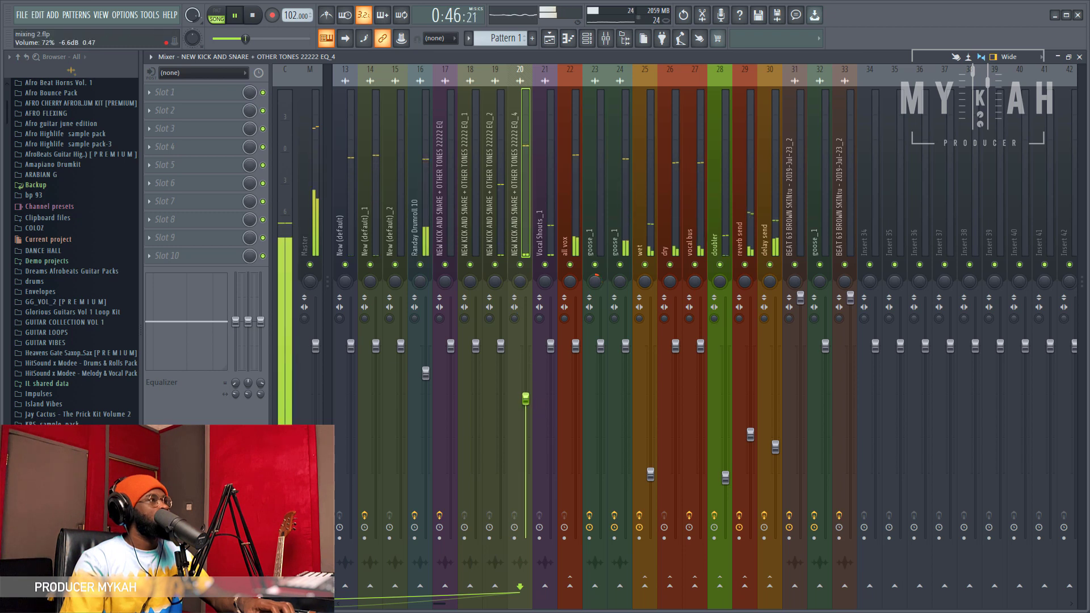
pyautogui.moveTo(525, 398); pyautogui.dragTo(526, 409)
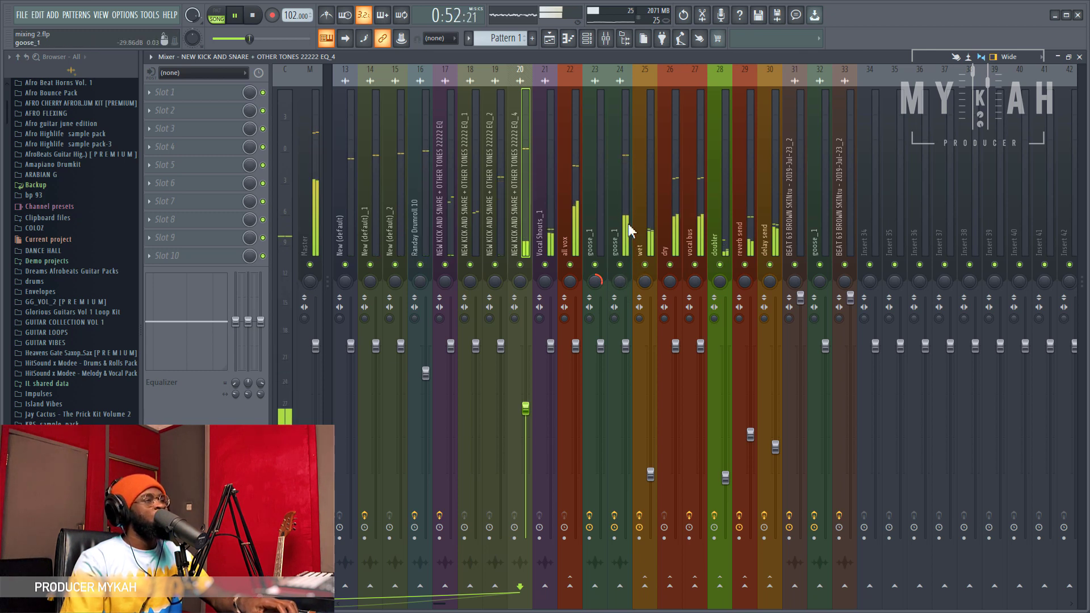
pyautogui.press('space')
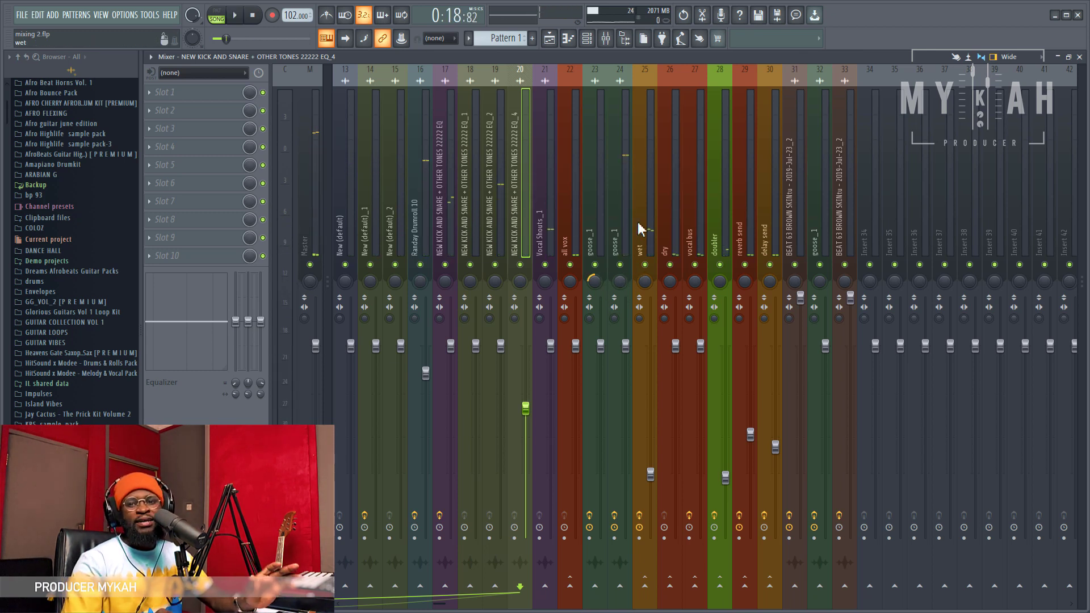
# Step: Replay the full mix from bar 9 and inspect the goose_1 vocal channel on insert 24
pyautogui.press('space')
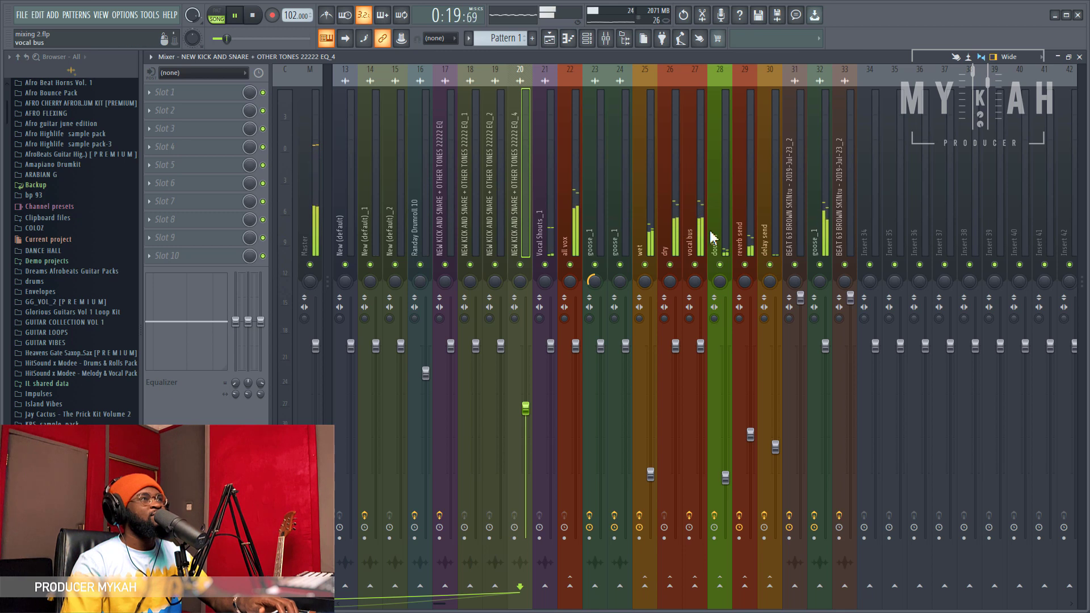
pyautogui.click(632, 234)
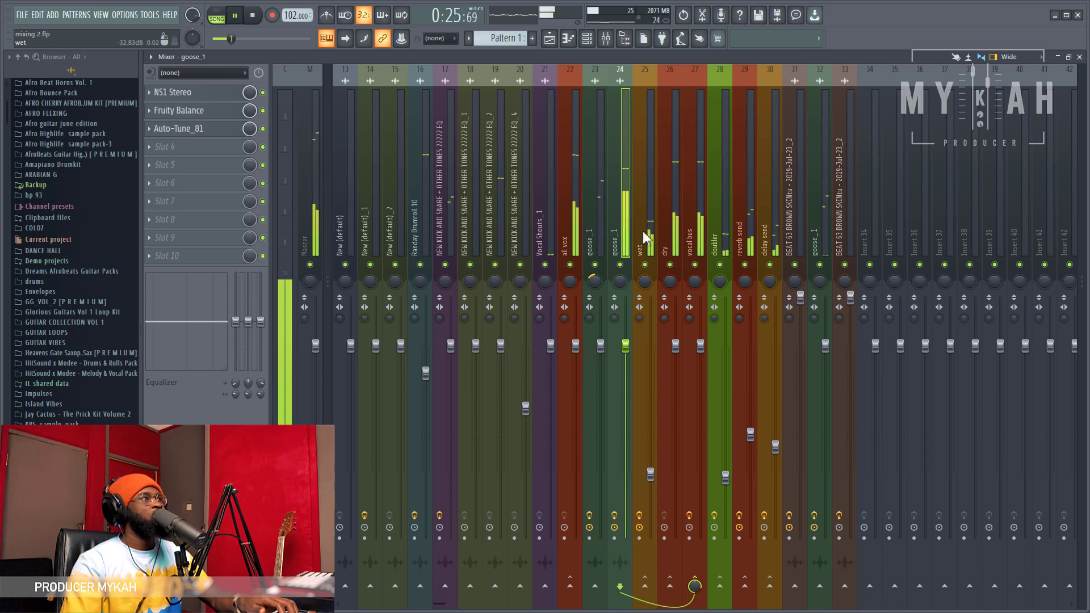
# Step: Select the all vox channel, replay the section, and browse the effect plugins available for its first slot
pyautogui.click(573, 224)
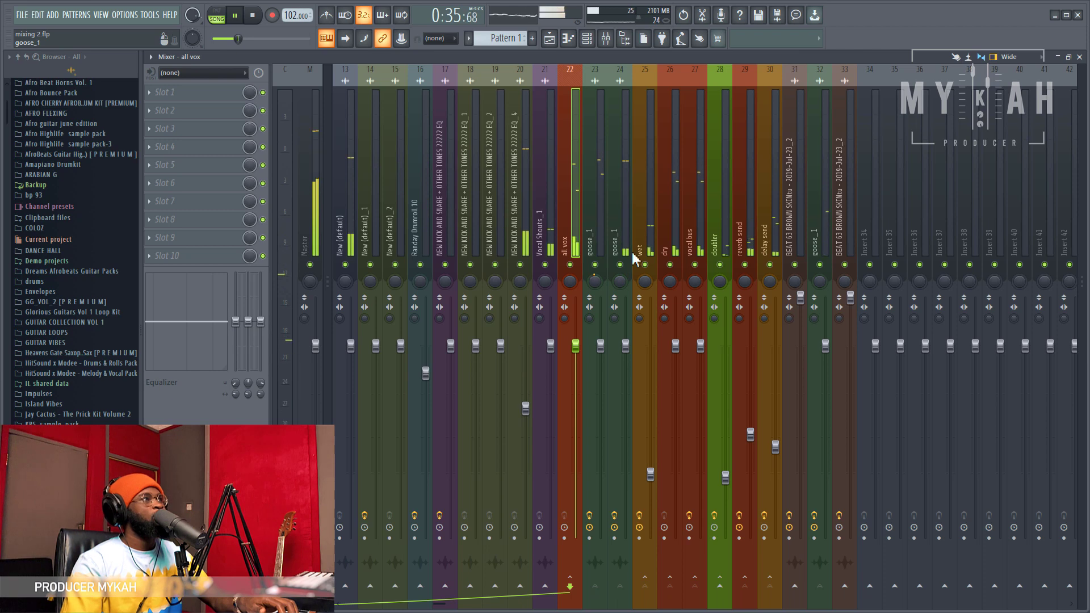
pyautogui.press('space')
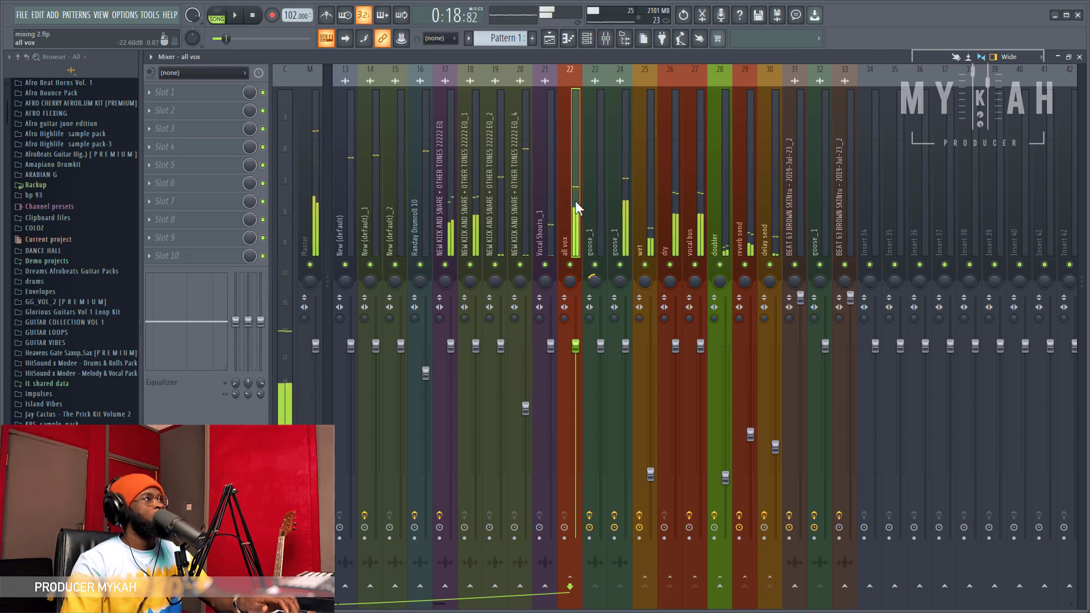
pyautogui.click(188, 93)
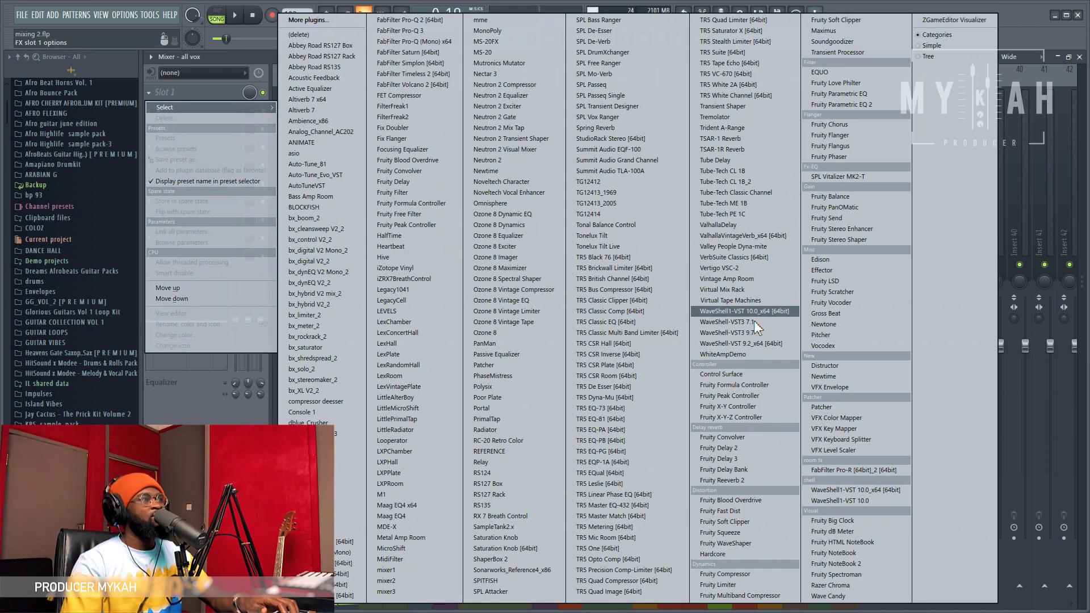
pyautogui.click(238, 57)
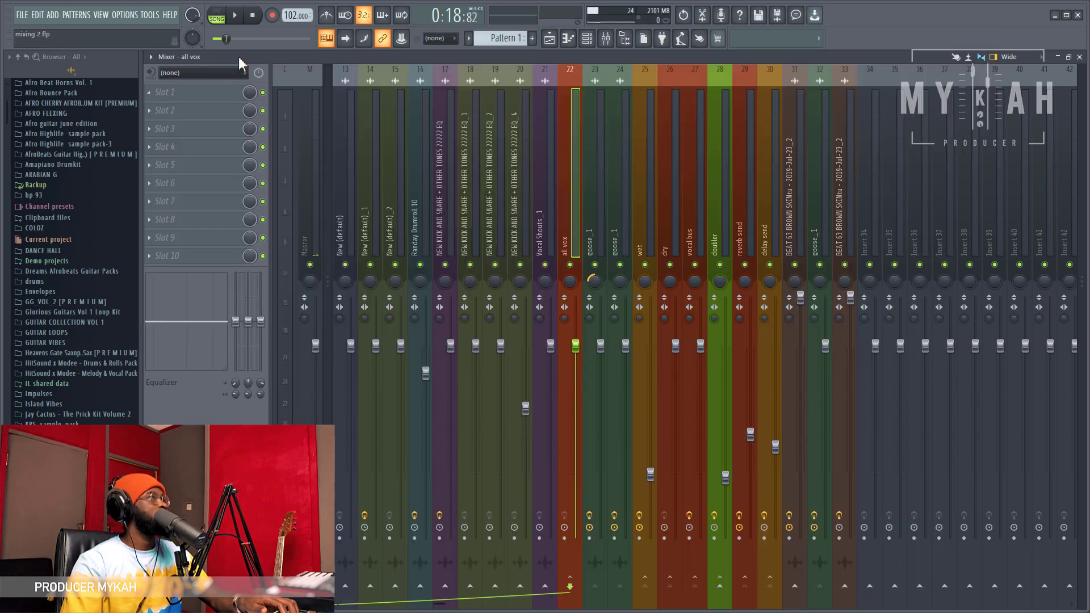
# Step: Open the playlist arrangement and play the song from bar 14, viewing the vocal clips up close
pyautogui.click(550, 38)
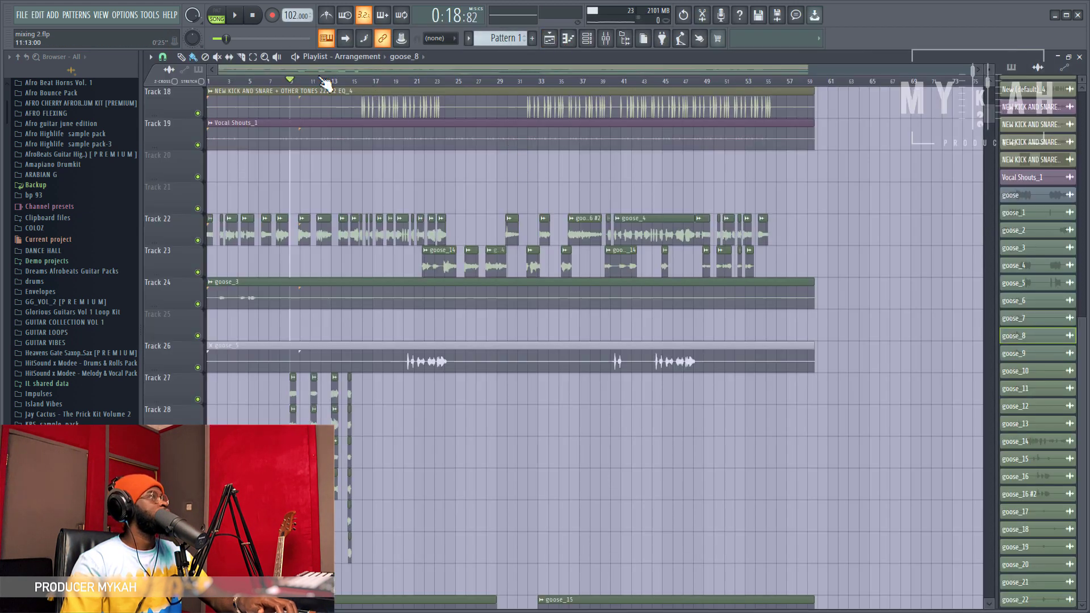
pyautogui.click(325, 83)
pyautogui.press('space')
pyautogui.scroll(5, 327, 82)
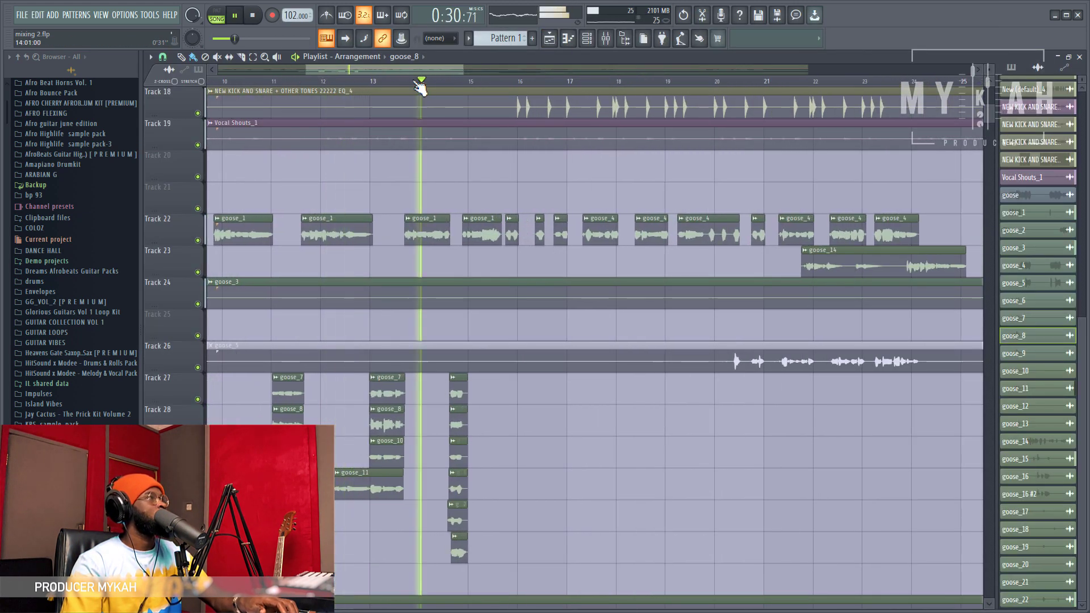
pyautogui.moveTo(417, 71); pyautogui.dragTo(429, 75)
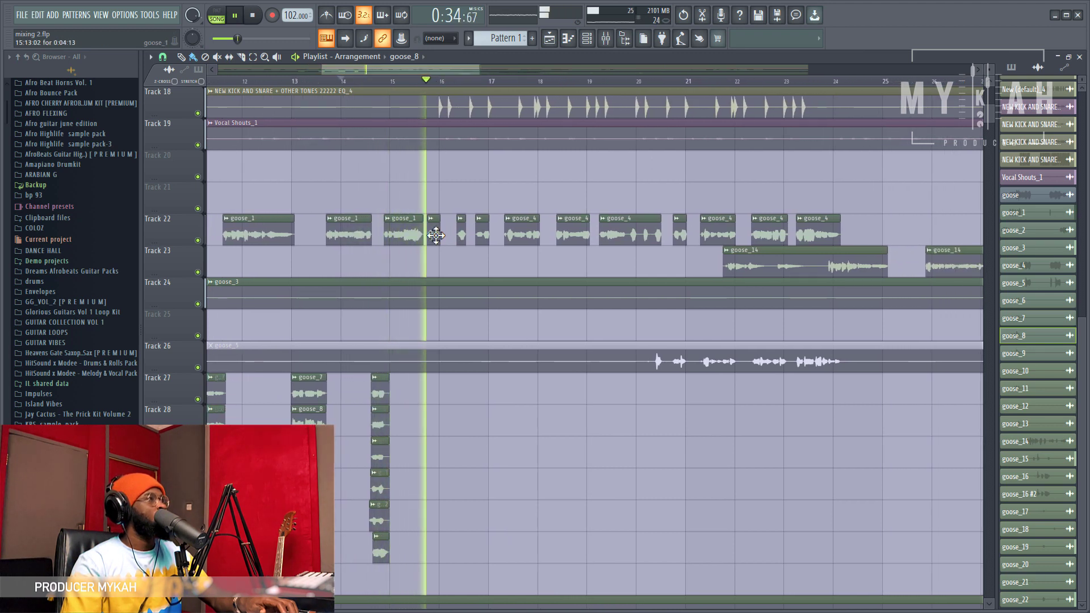
pyautogui.scroll(5, 431, 99)
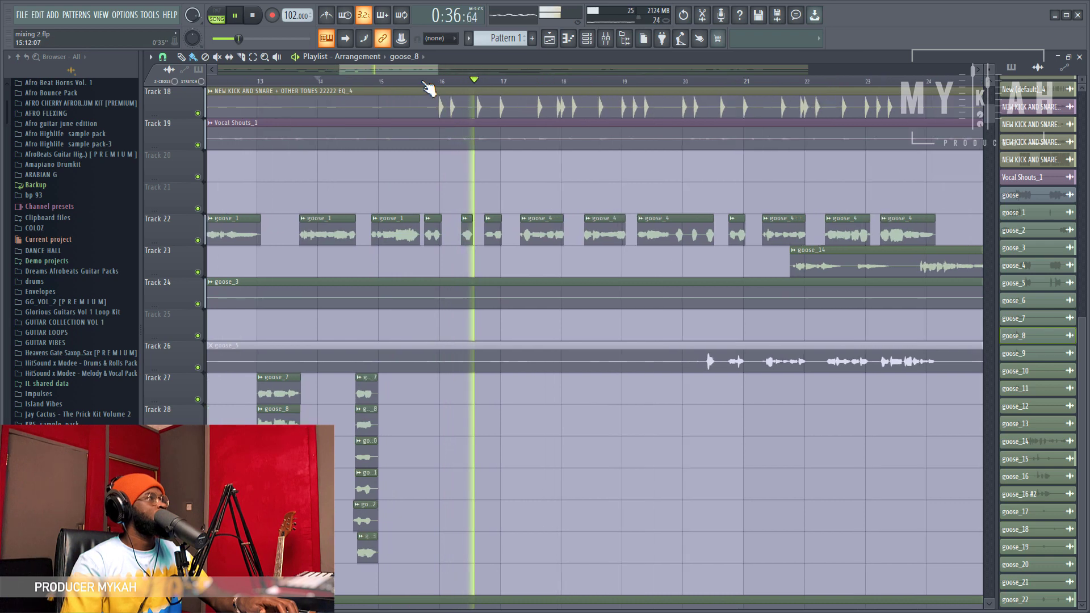
# Step: Inspect the goose_4 vocal clip's sample and level adjustment settings while playing the section from bar 16
pyautogui.doubleClick(525, 225)
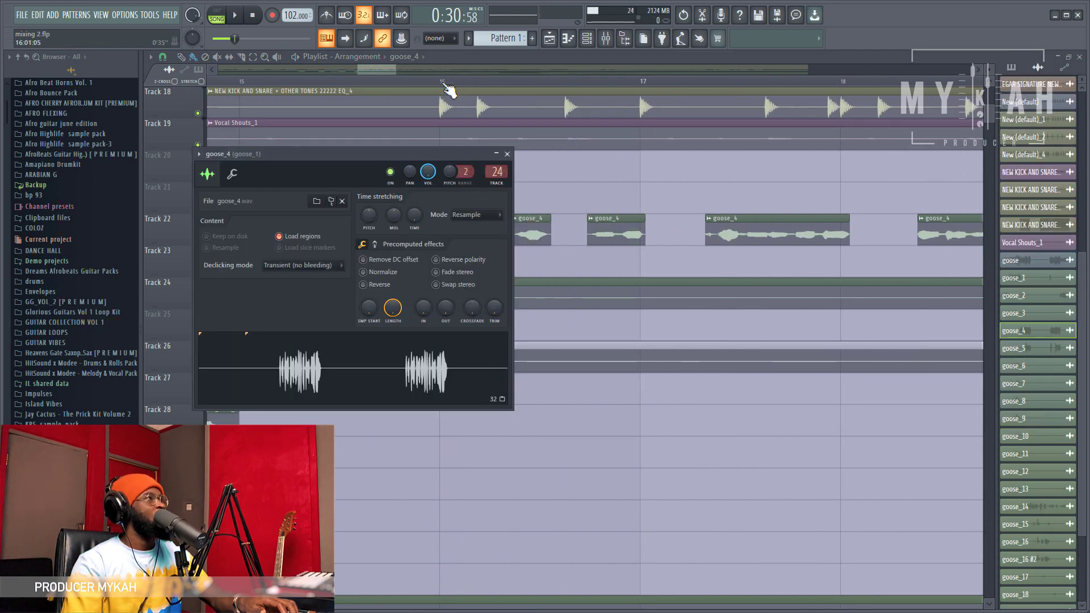
pyautogui.click(442, 83)
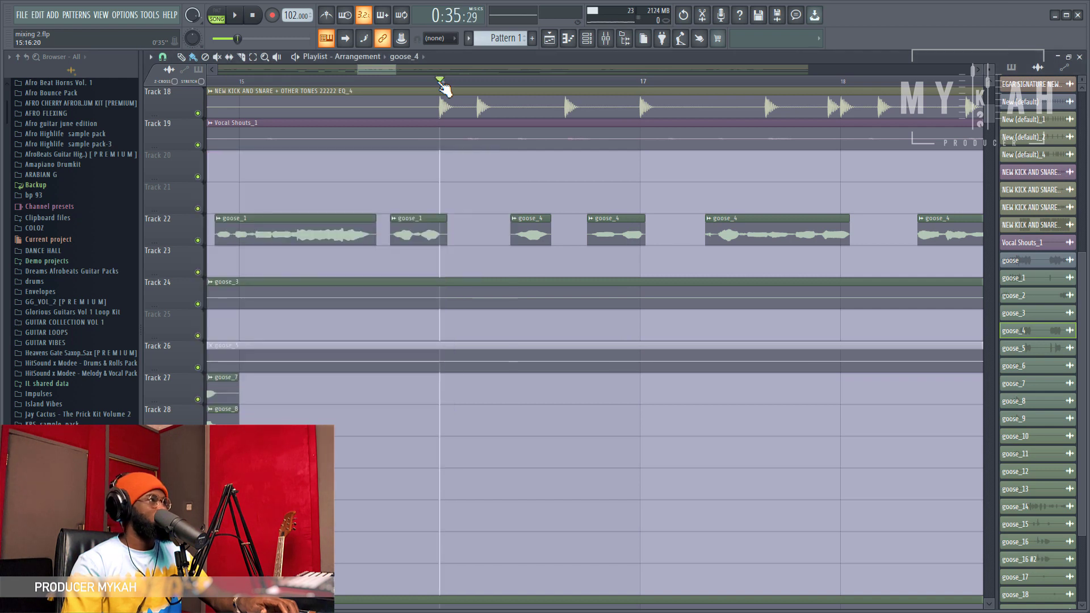
pyautogui.doubleClick(522, 231)
pyautogui.click(232, 174)
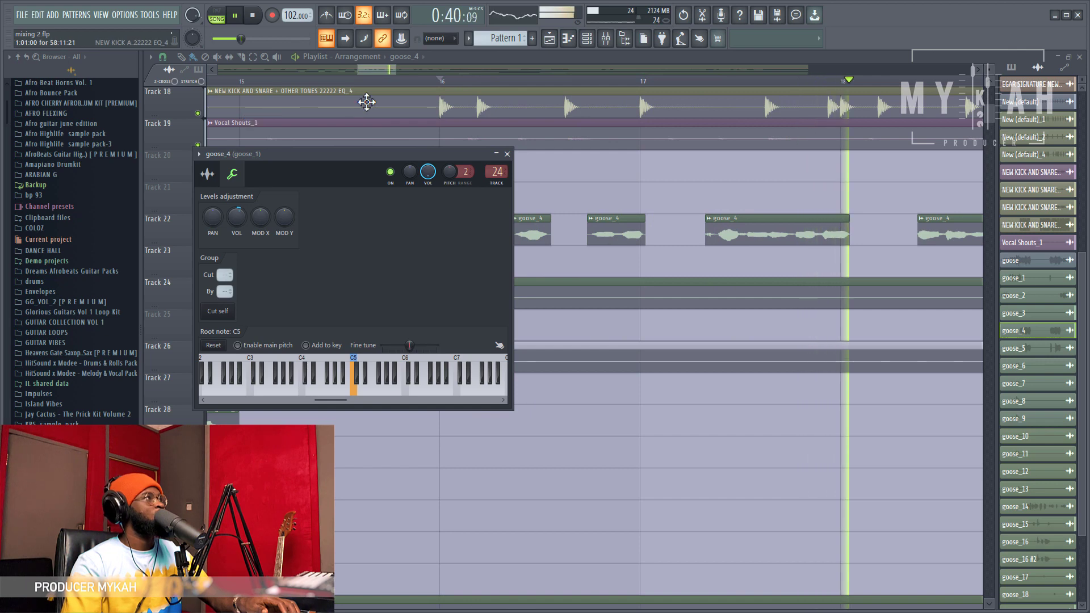
pyautogui.scroll(-5, 389, 88)
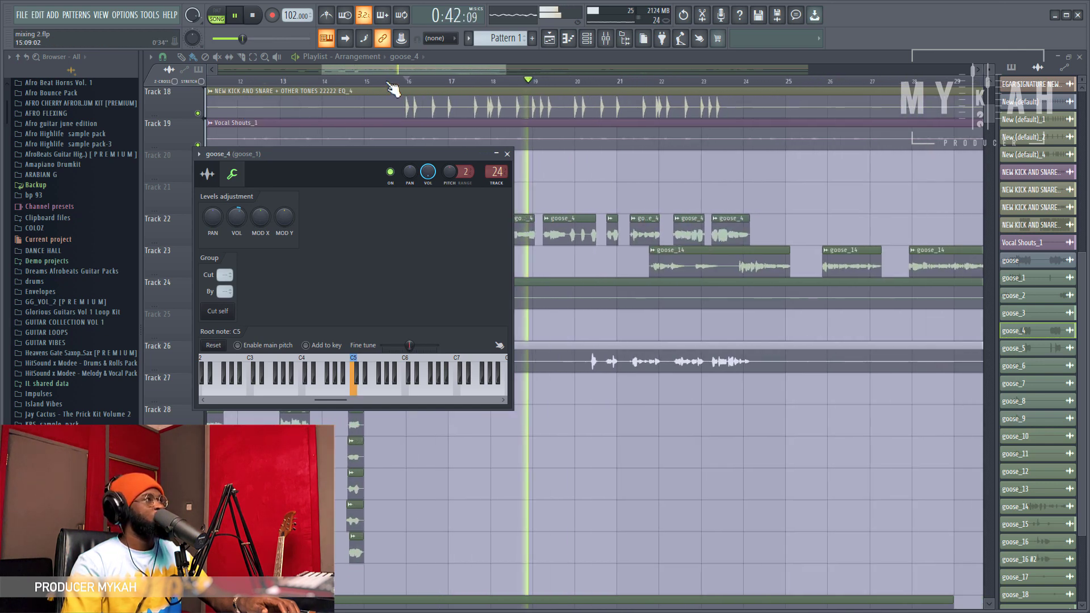
# Step: Close the goose_4 channel settings and replay the arrangement from bar 14
pyautogui.press('Escape')
pyautogui.hscroll(-3, 393, 75)
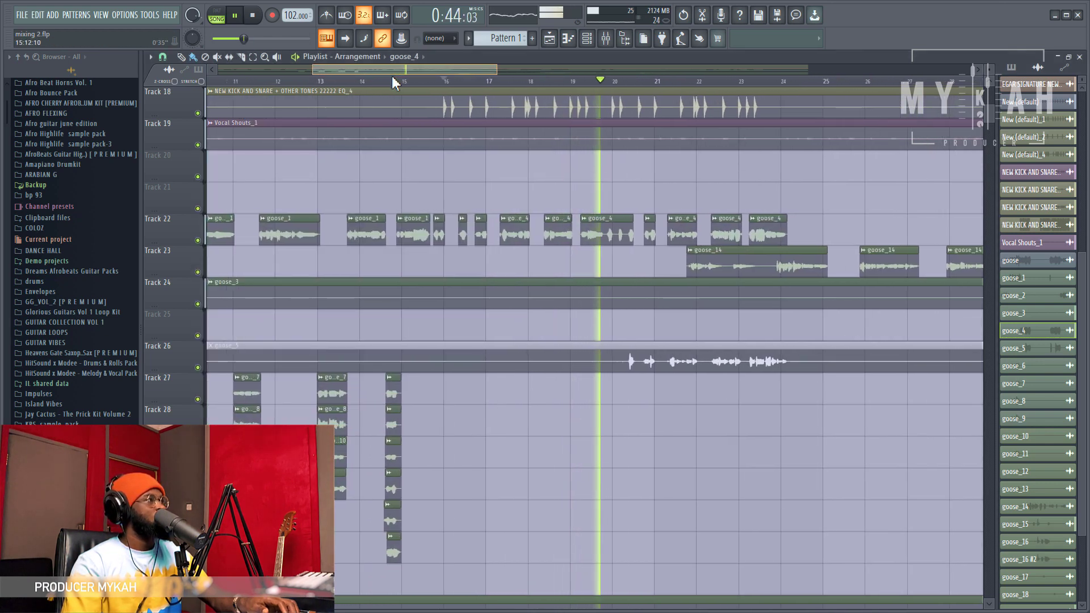
pyautogui.click(369, 81)
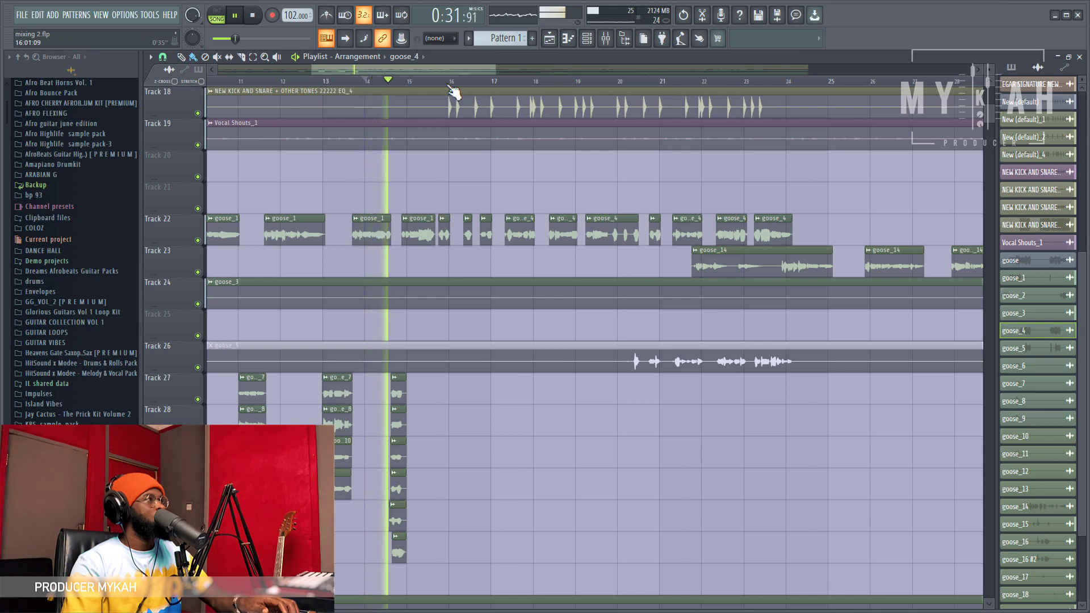
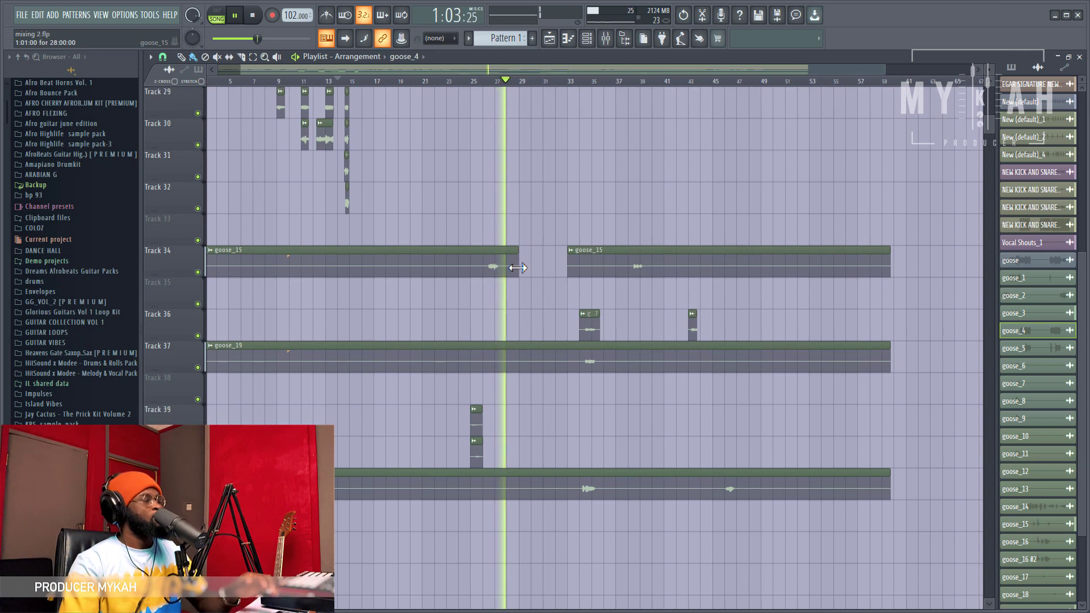
# Step: Listen through to the end of the song while following the vocal and beat tracks in the playlist, and stop playback
pyautogui.scroll(-1, 523, 269)
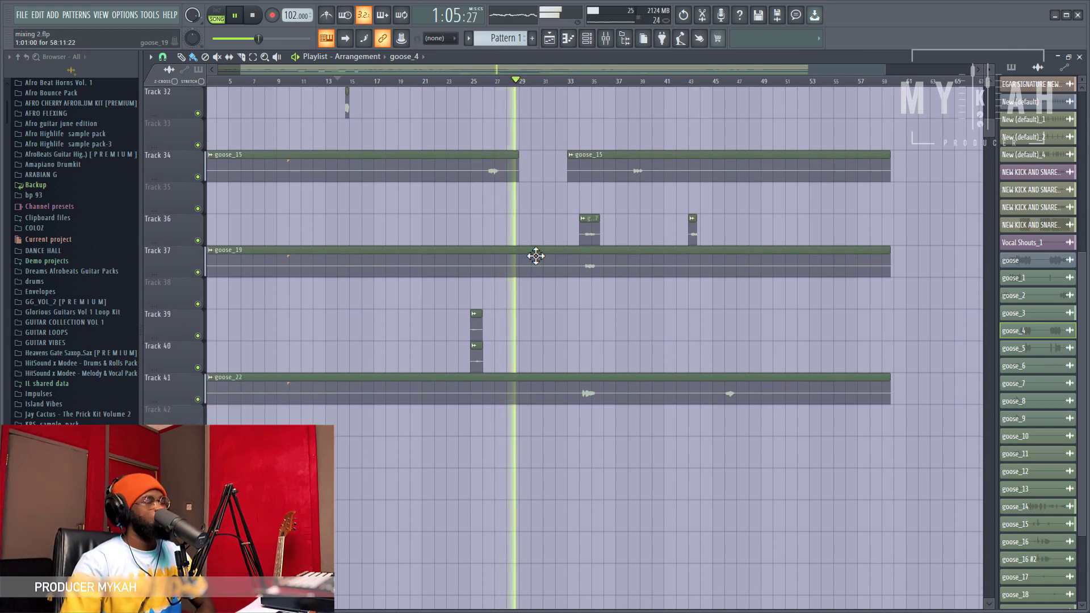
pyautogui.scroll(5, 530, 258)
pyautogui.scroll(6, 538, 247)
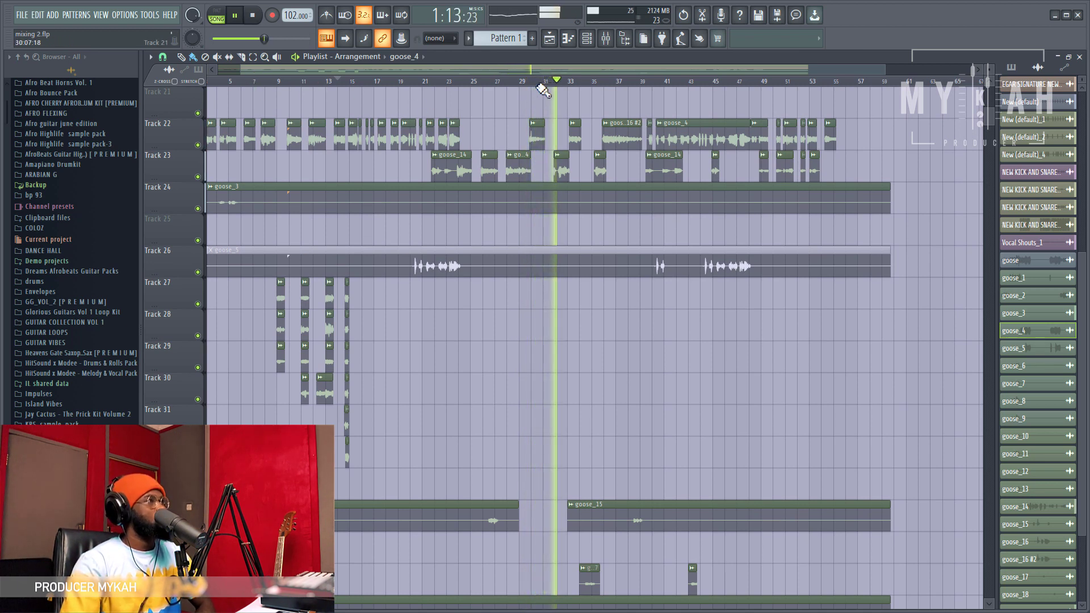
pyautogui.scroll(-2, 562, 166)
pyautogui.scroll(5, 562, 166)
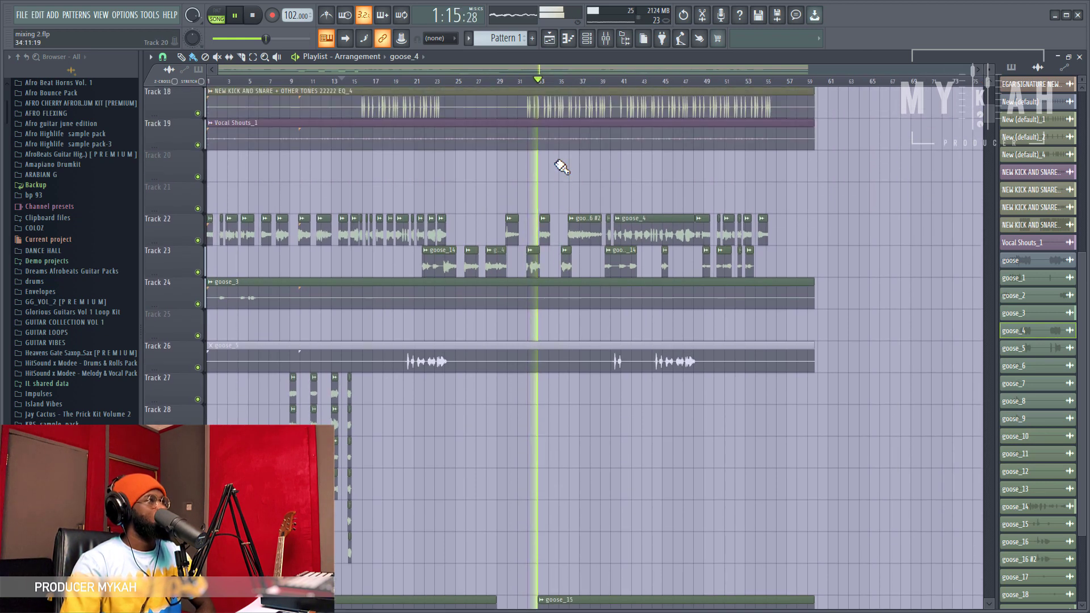
pyautogui.scroll(4, 555, 160)
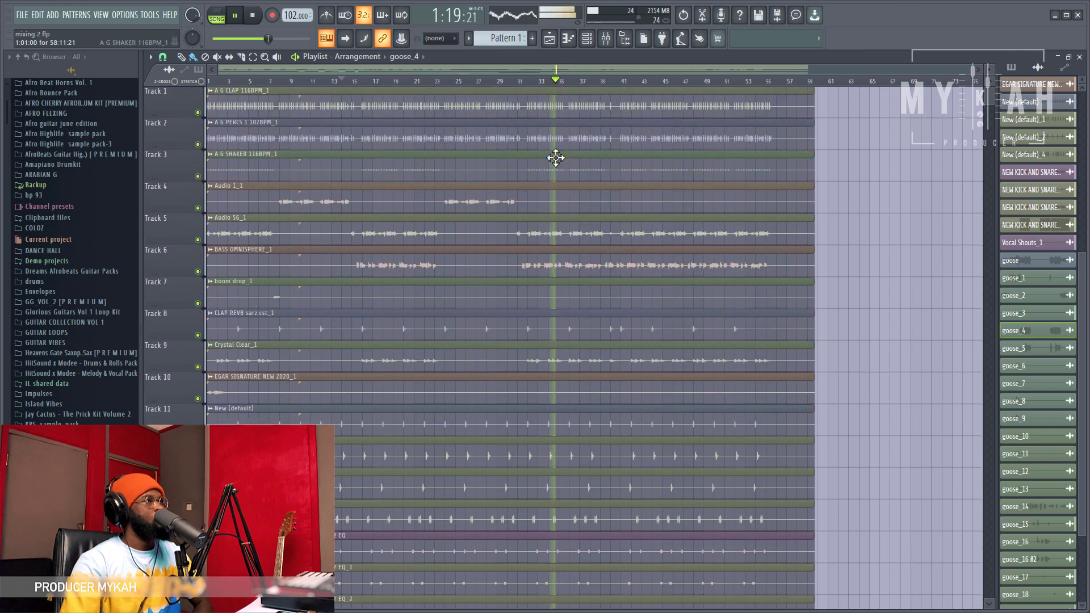
pyautogui.scroll(-4, 555, 158)
pyautogui.scroll(-4, 555, 158)
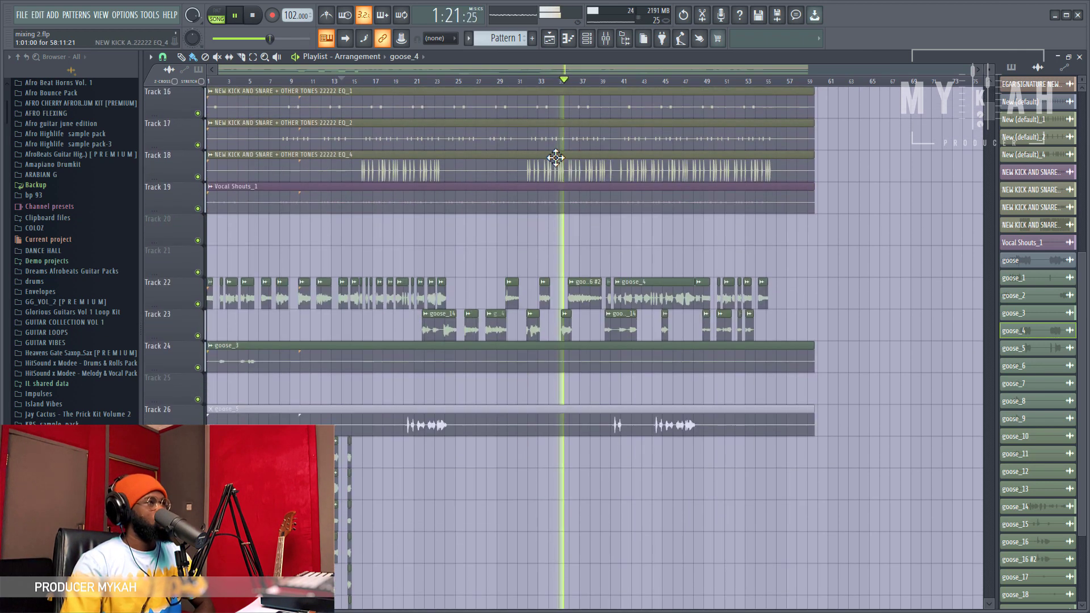
pyautogui.scroll(-2, 577, 212)
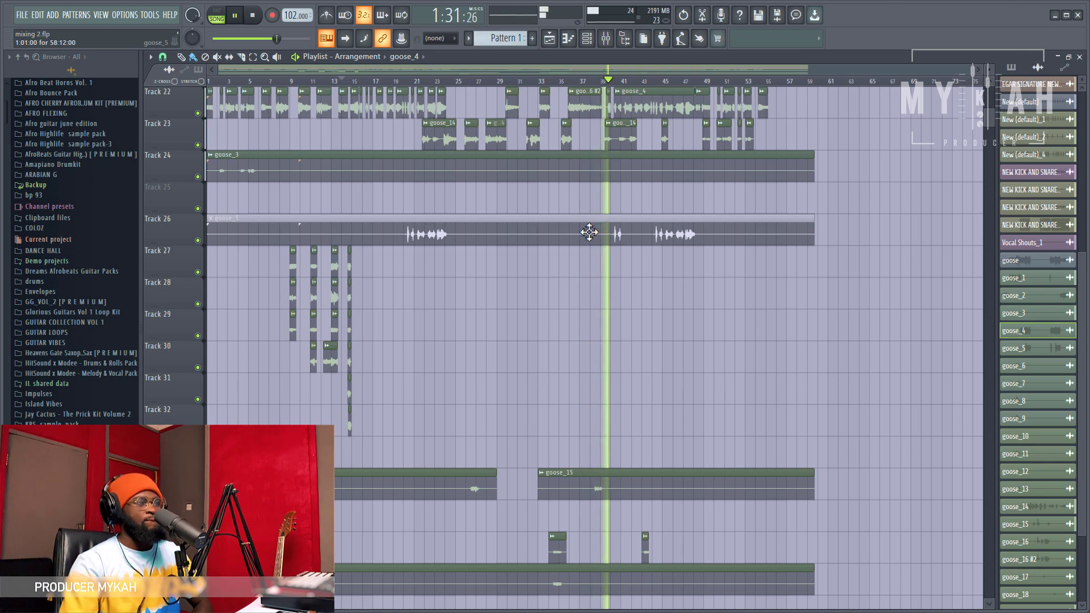
pyautogui.scroll(5, 630, 284)
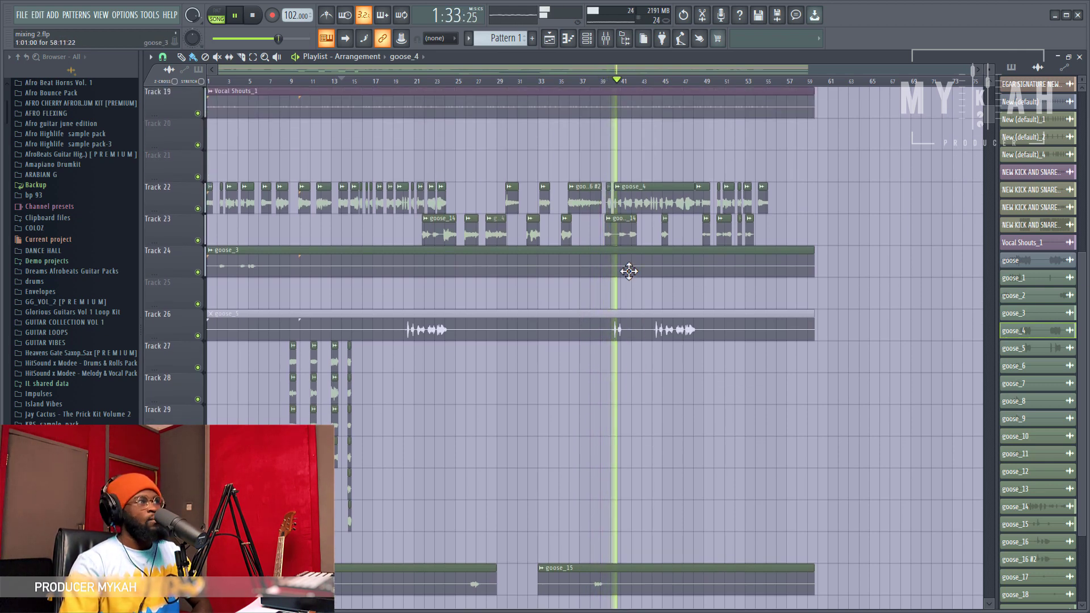
pyautogui.scroll(1, 629, 271)
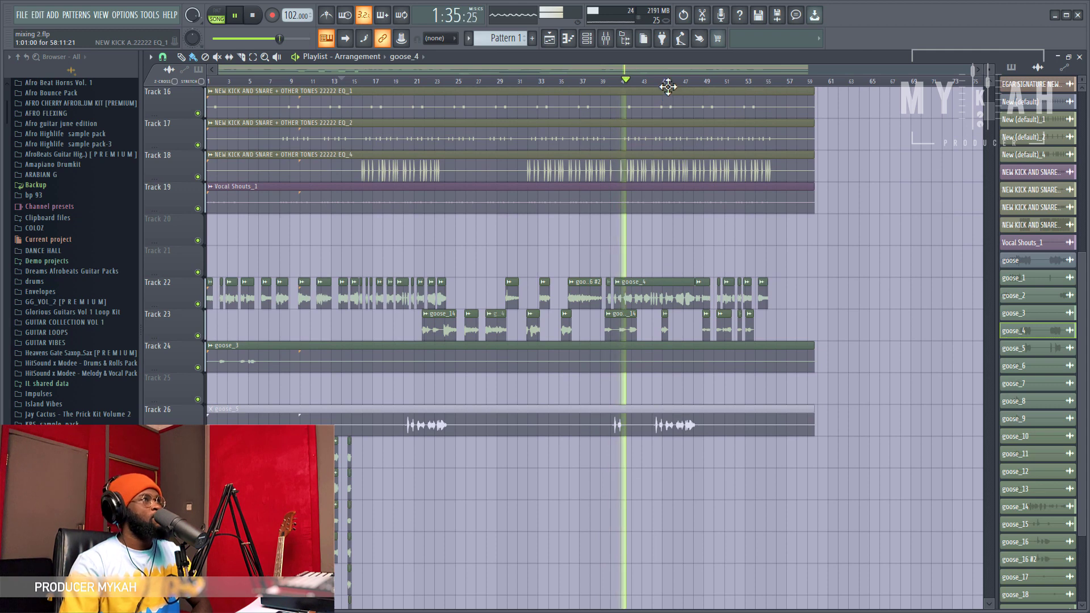
pyautogui.scroll(-6, 678, 218)
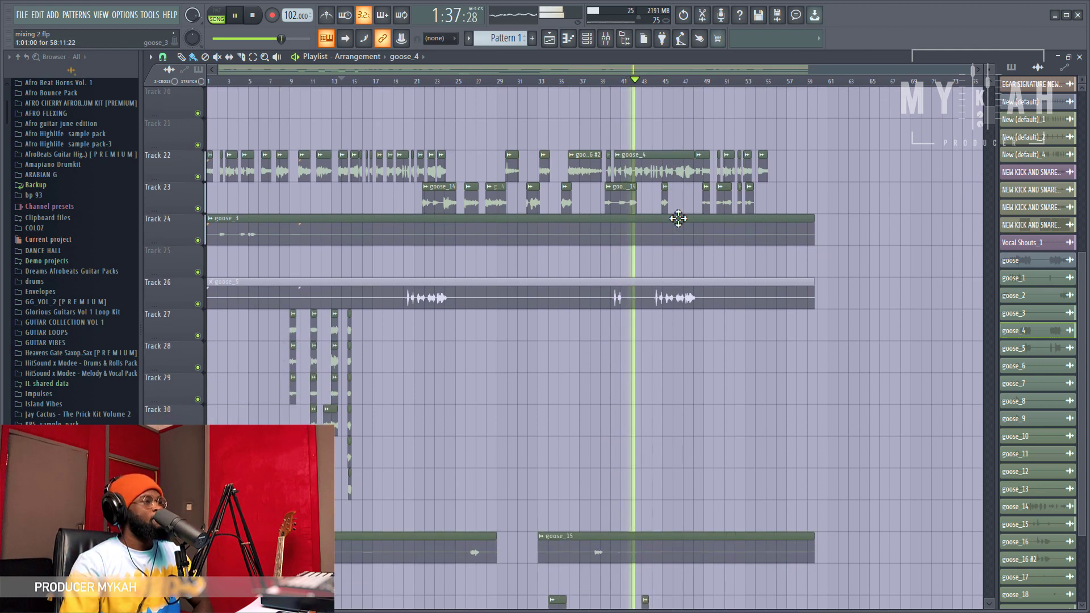
pyautogui.scroll(-7, 679, 219)
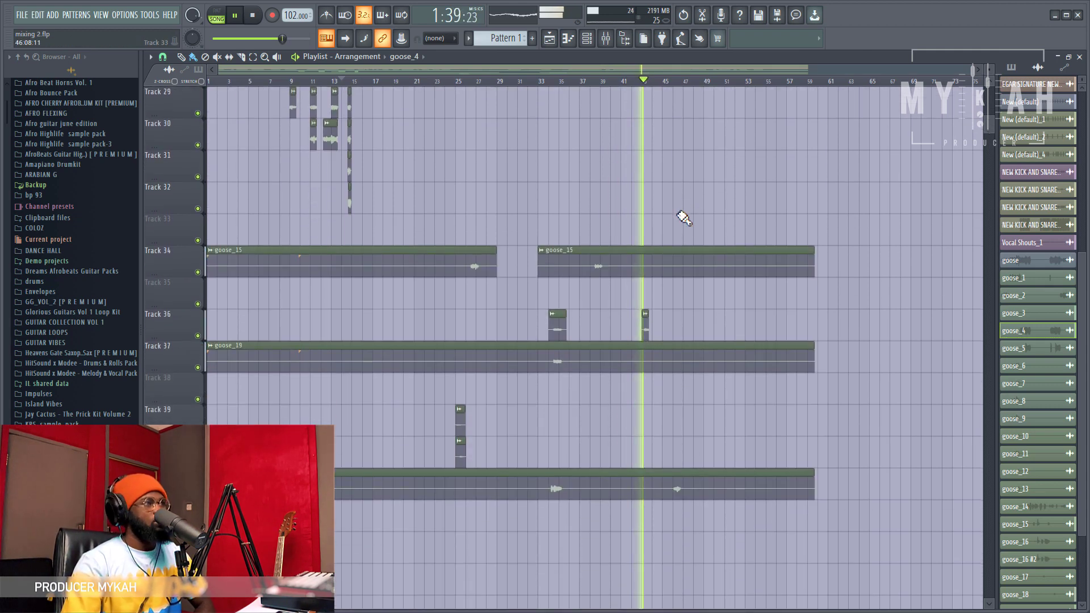
pyautogui.scroll(10, 678, 215)
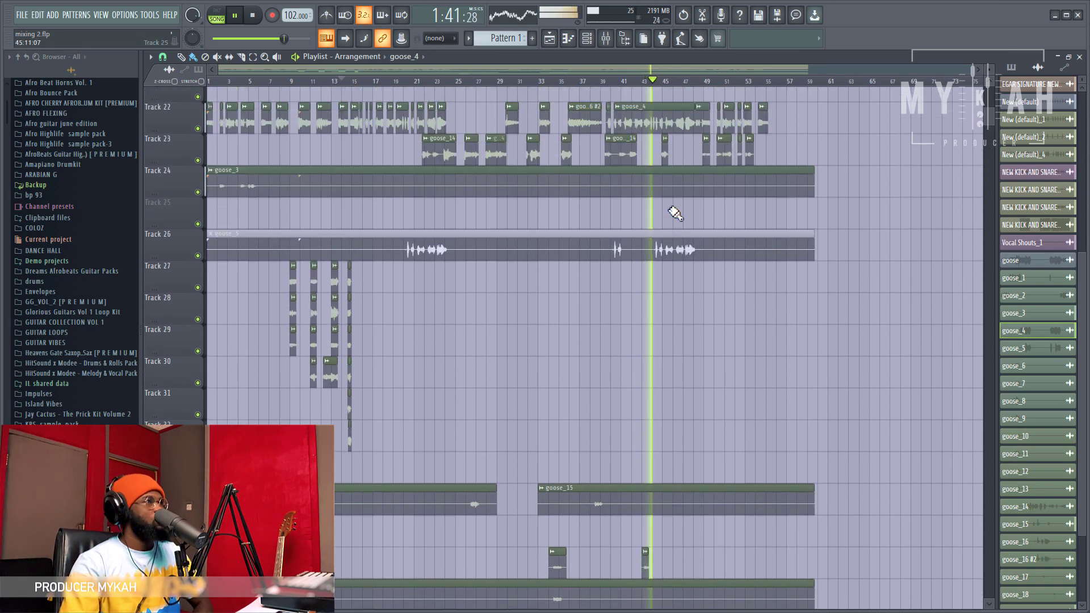
pyautogui.scroll(7, 668, 209)
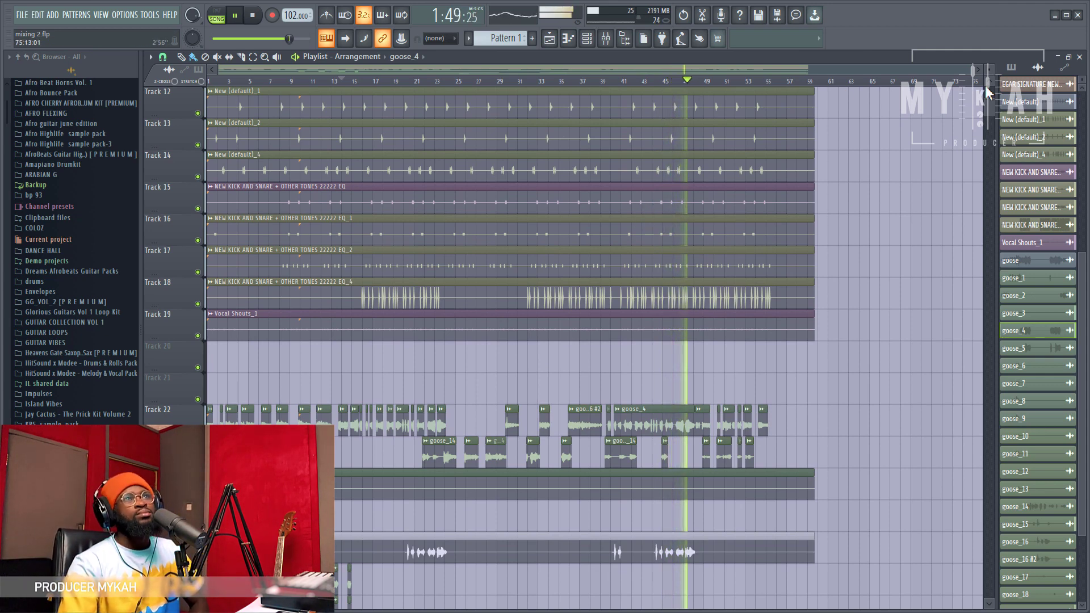
pyautogui.scroll(-1, 989, 71)
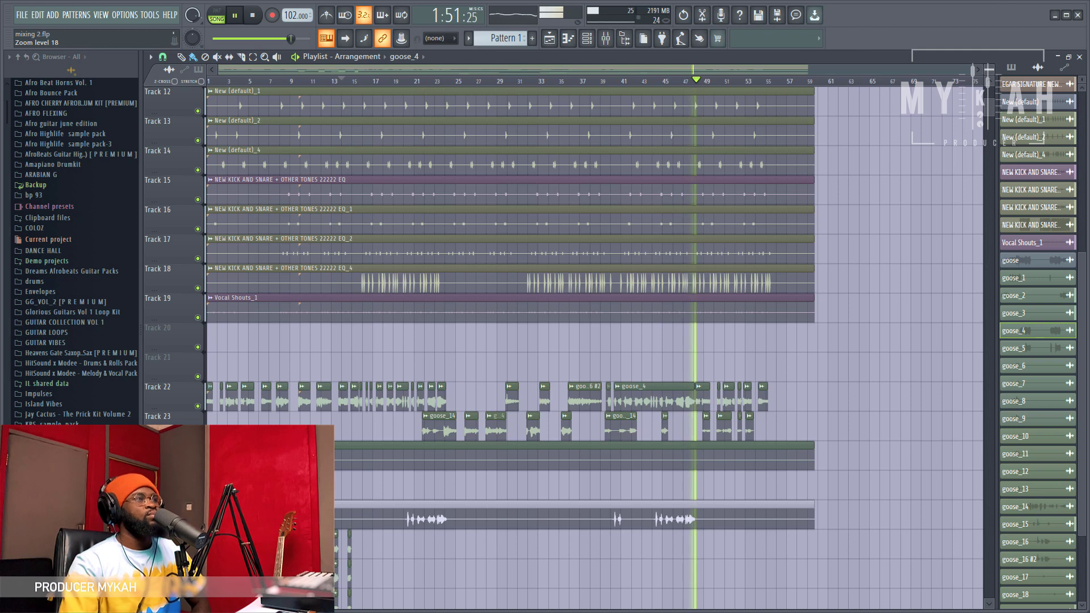
pyautogui.scroll(-3, 793, 263)
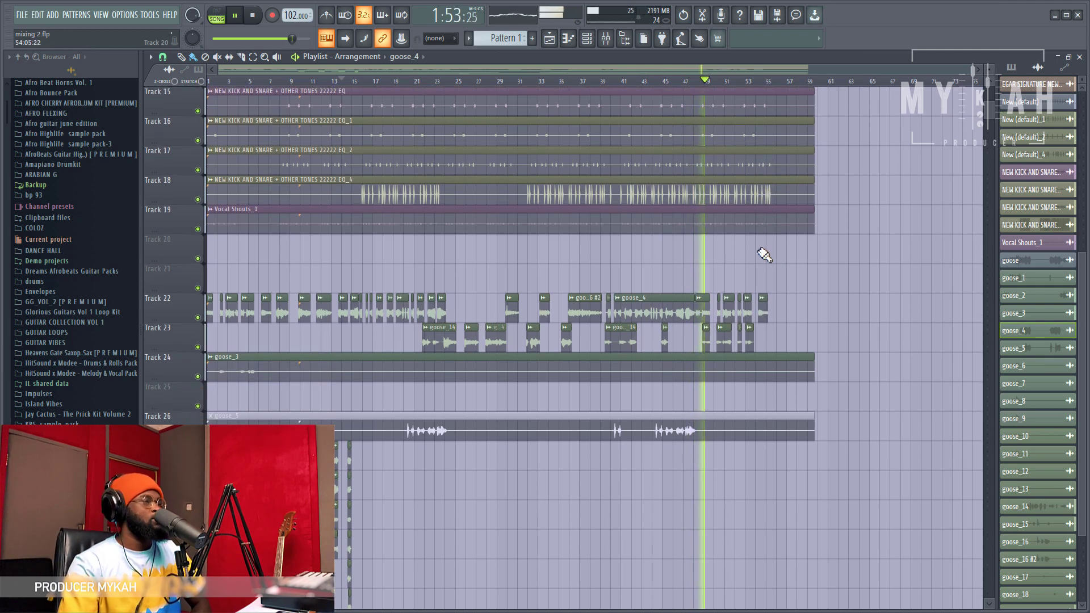
pyautogui.scroll(-5, 749, 273)
pyautogui.scroll(-12, 748, 286)
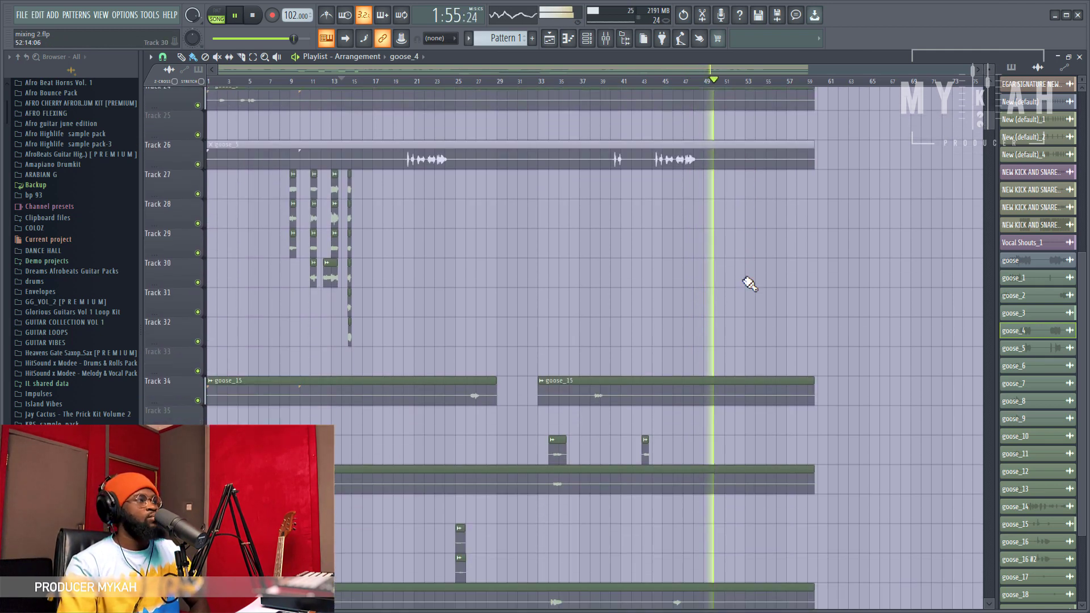
pyautogui.scroll(17, 744, 276)
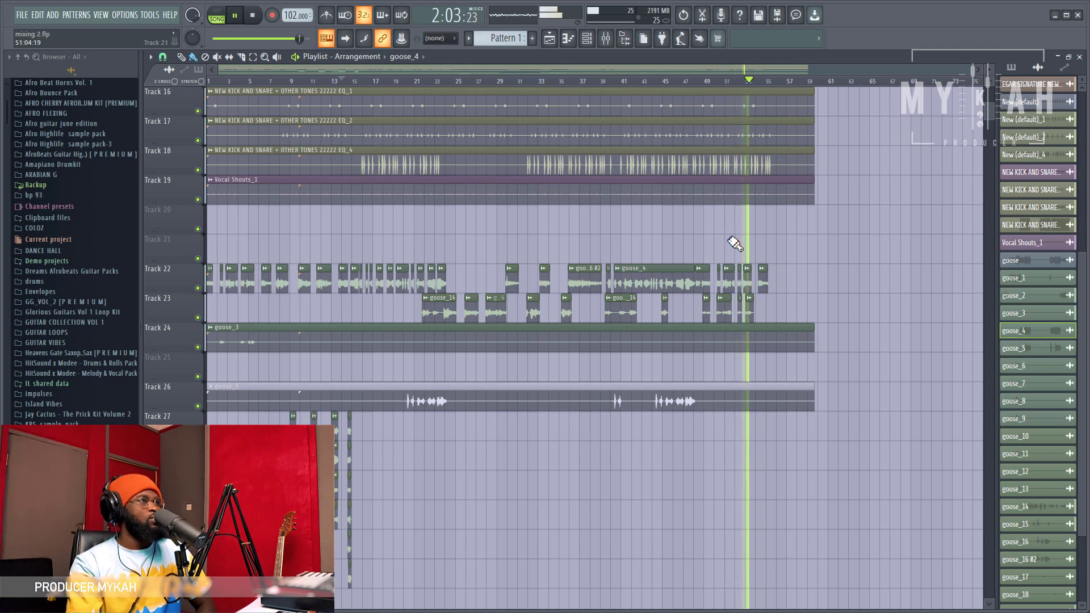
pyautogui.scroll(3, 762, 84)
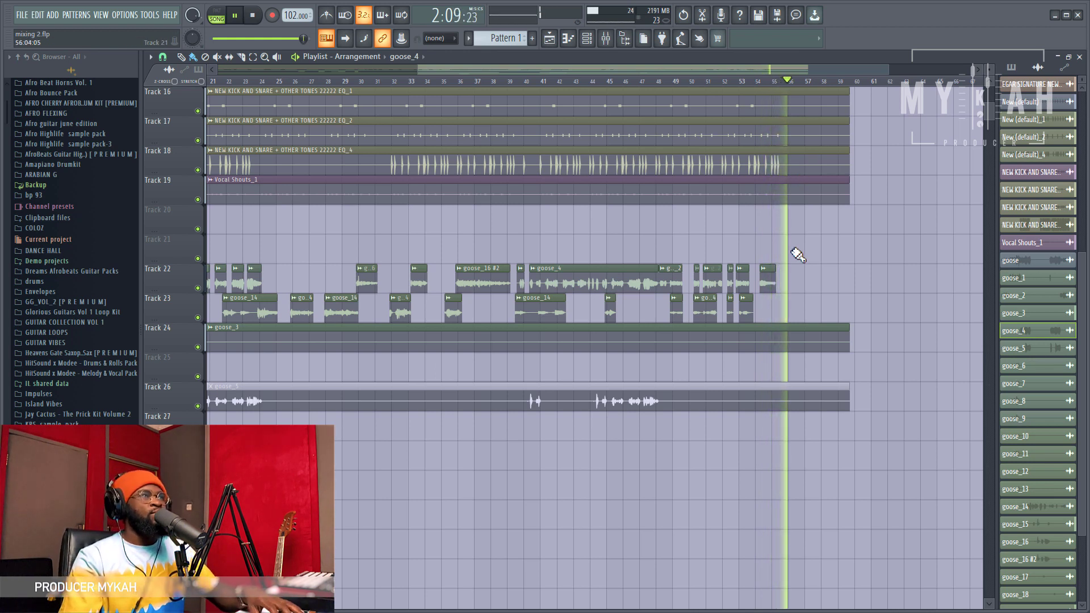
pyautogui.press('space')
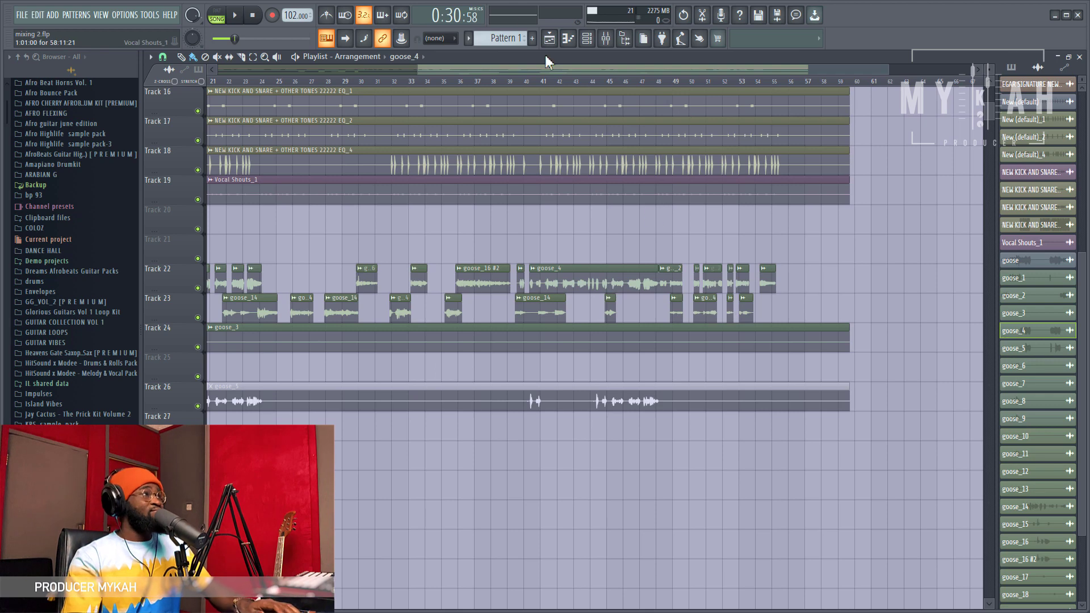
# Step: Review the full arrangement from the backing vocal tracks up to the beat tracks, and resume playback from bar 14
pyautogui.moveTo(430, 66); pyautogui.dragTo(222, 69)
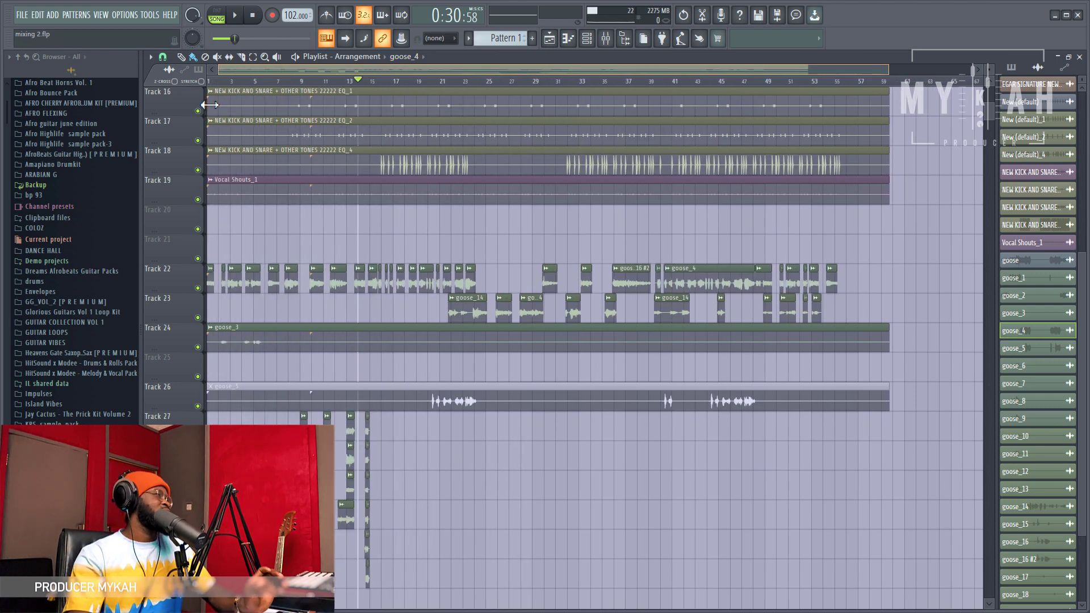
pyautogui.scroll(-5, 268, 189)
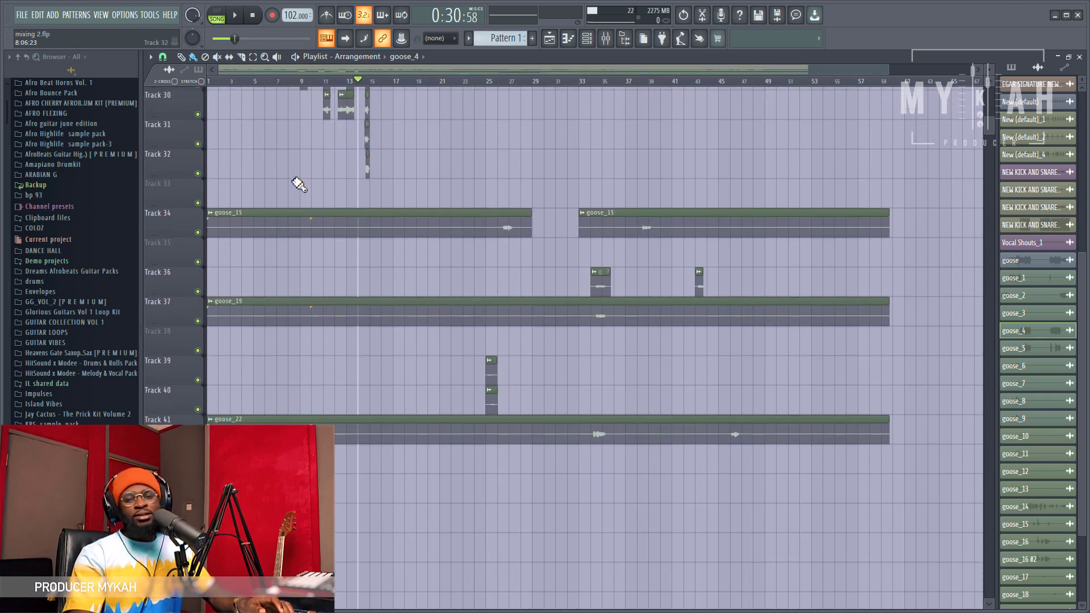
pyautogui.scroll(3, 463, 205)
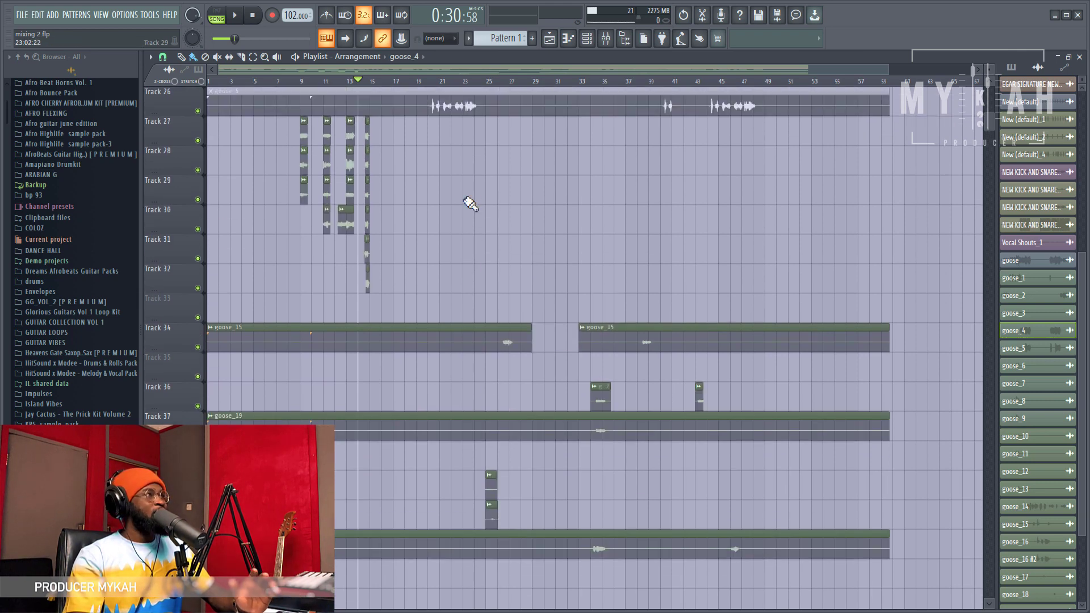
pyautogui.scroll(6, 471, 203)
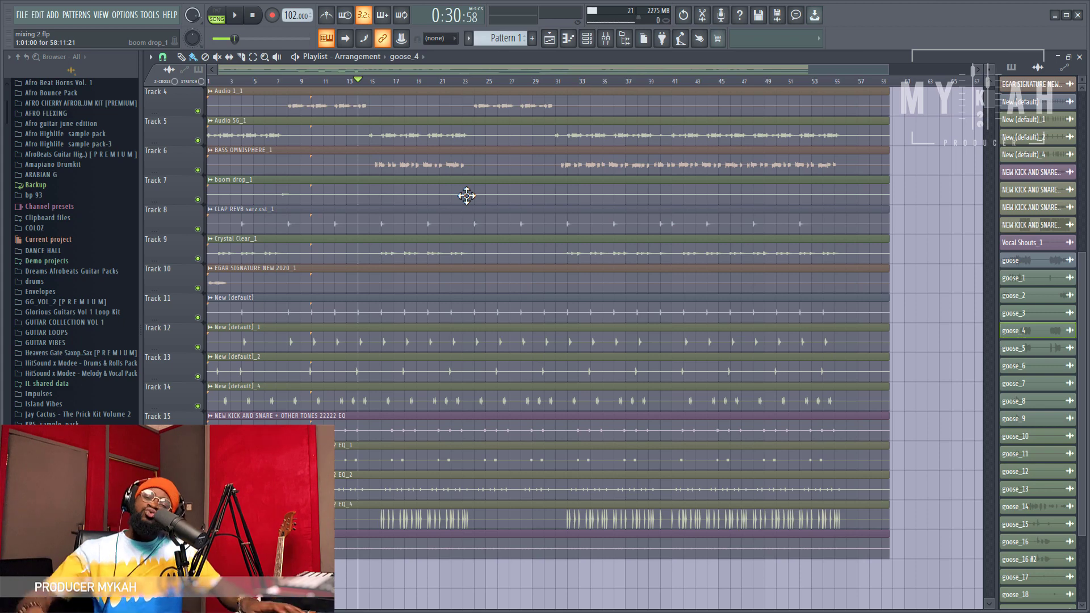
pyautogui.press('space')
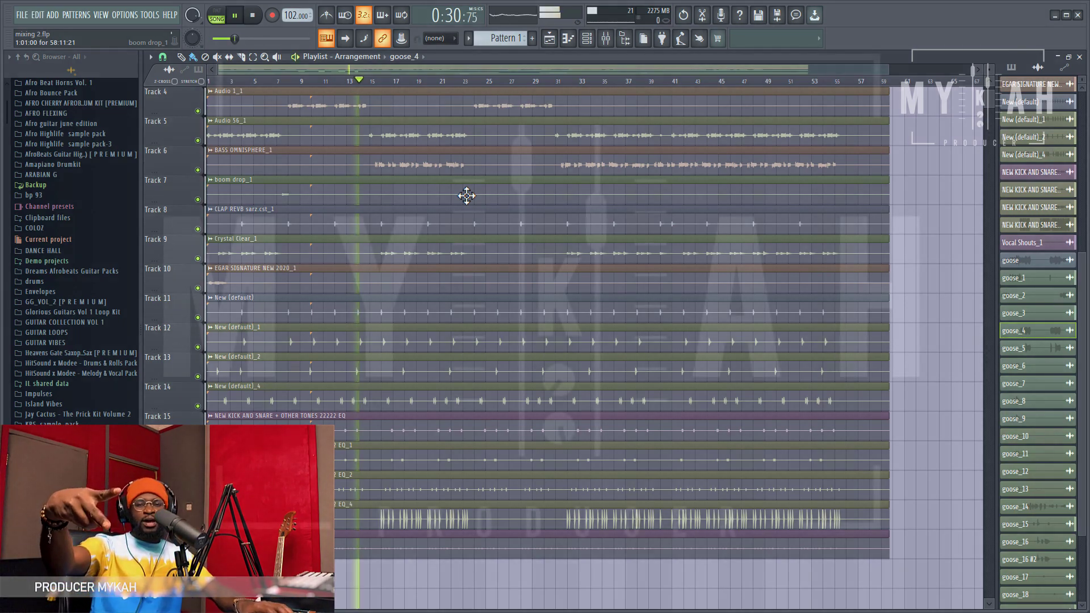